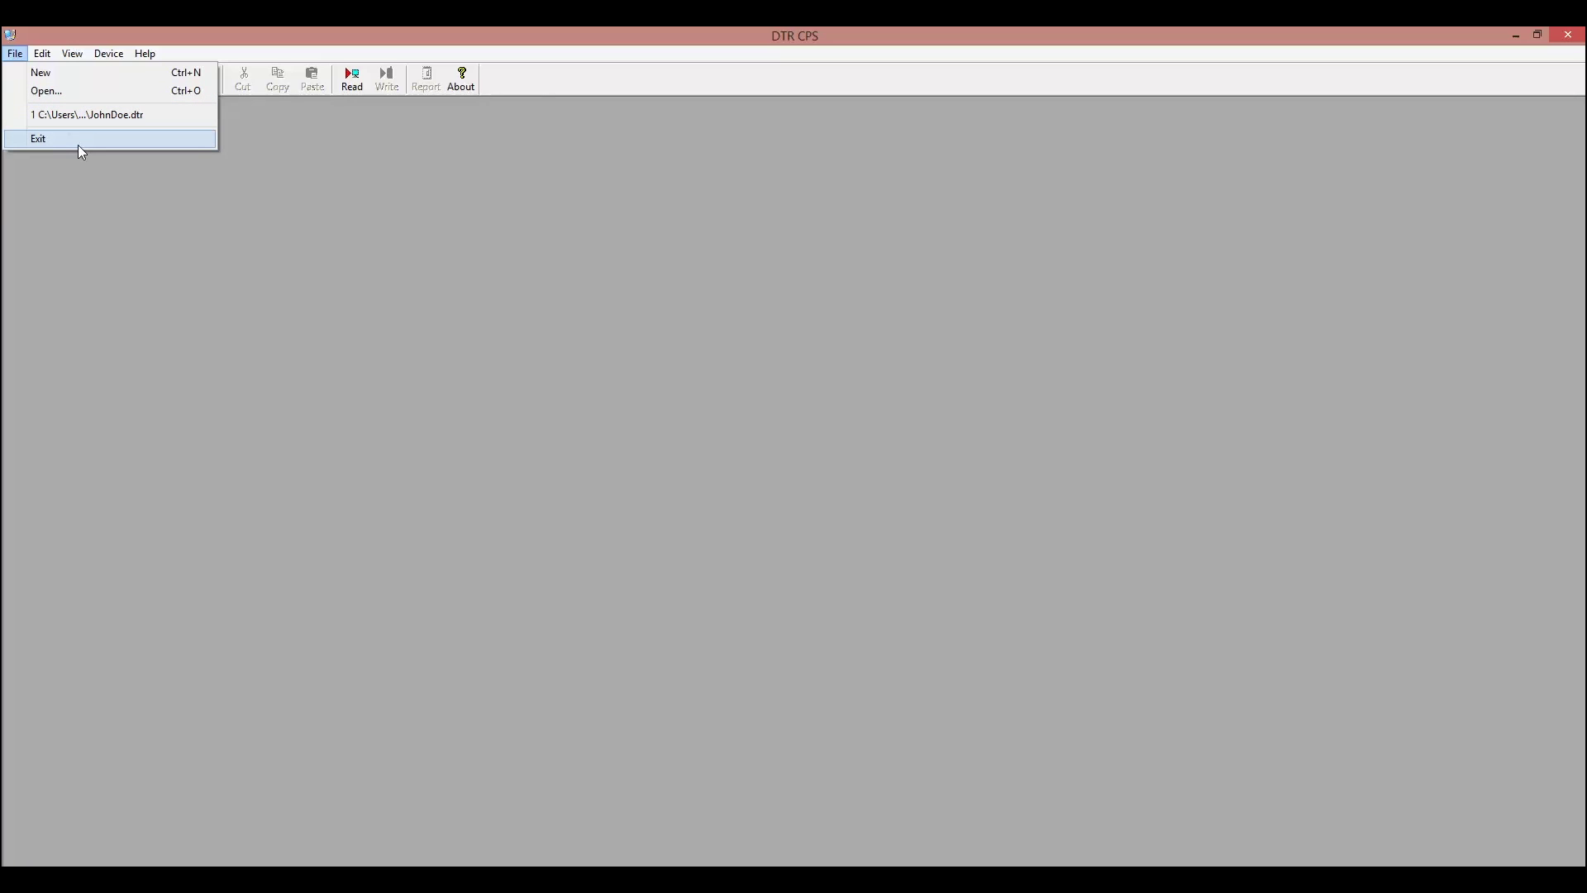
- Open the Help Contents topic 'Getting Around the CPS: Using Views'
mouse_move(47, 59)
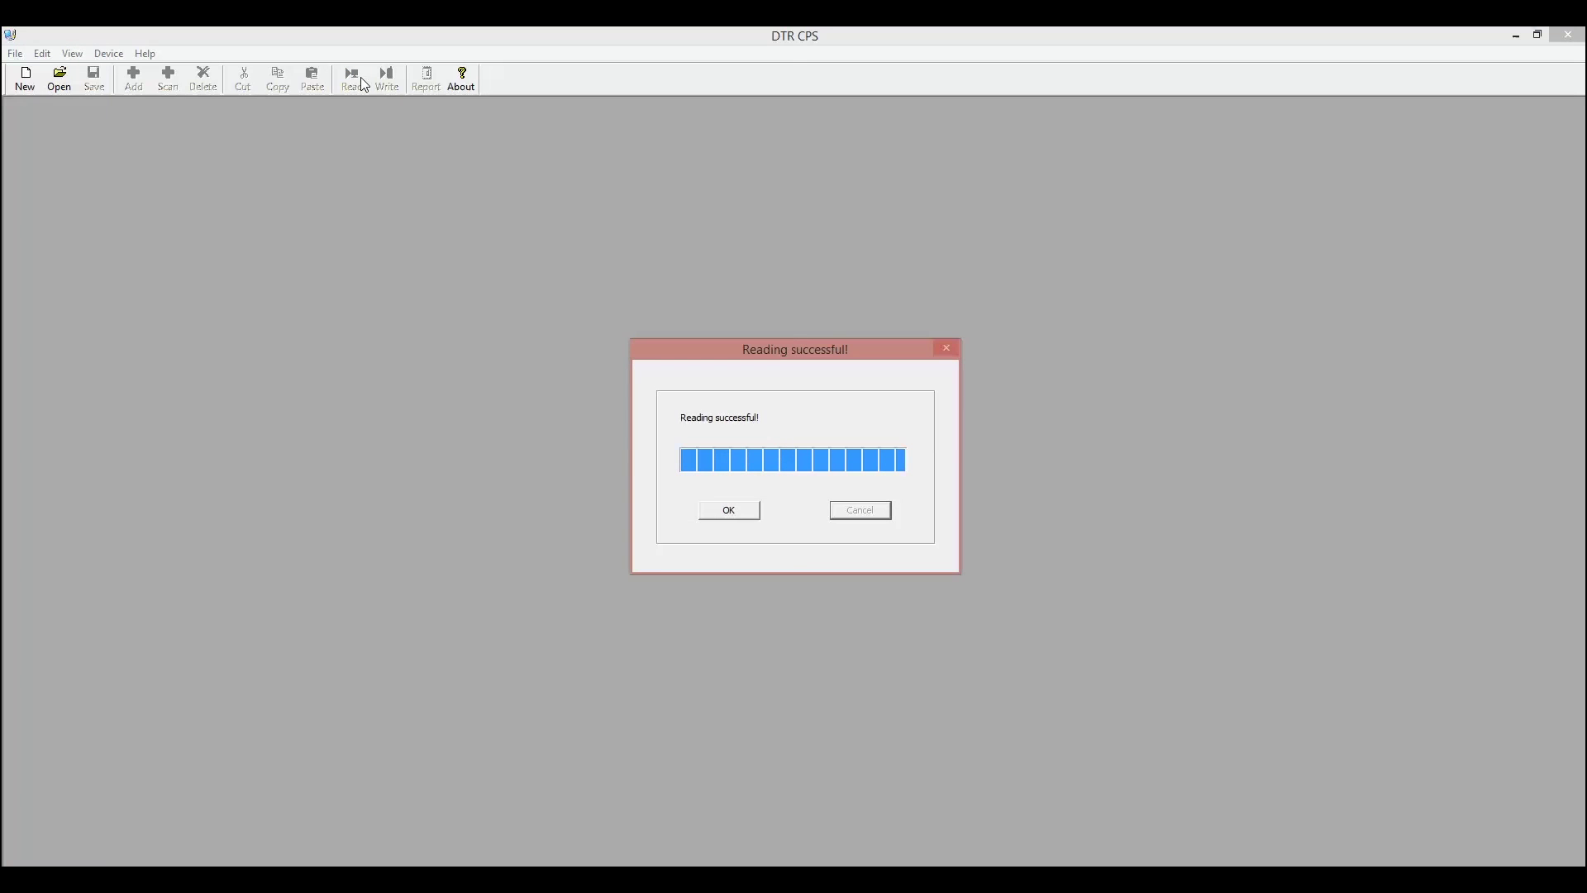
- Confirm the successful read and open the DTR650 codeplug's radio information page
click(741, 515)
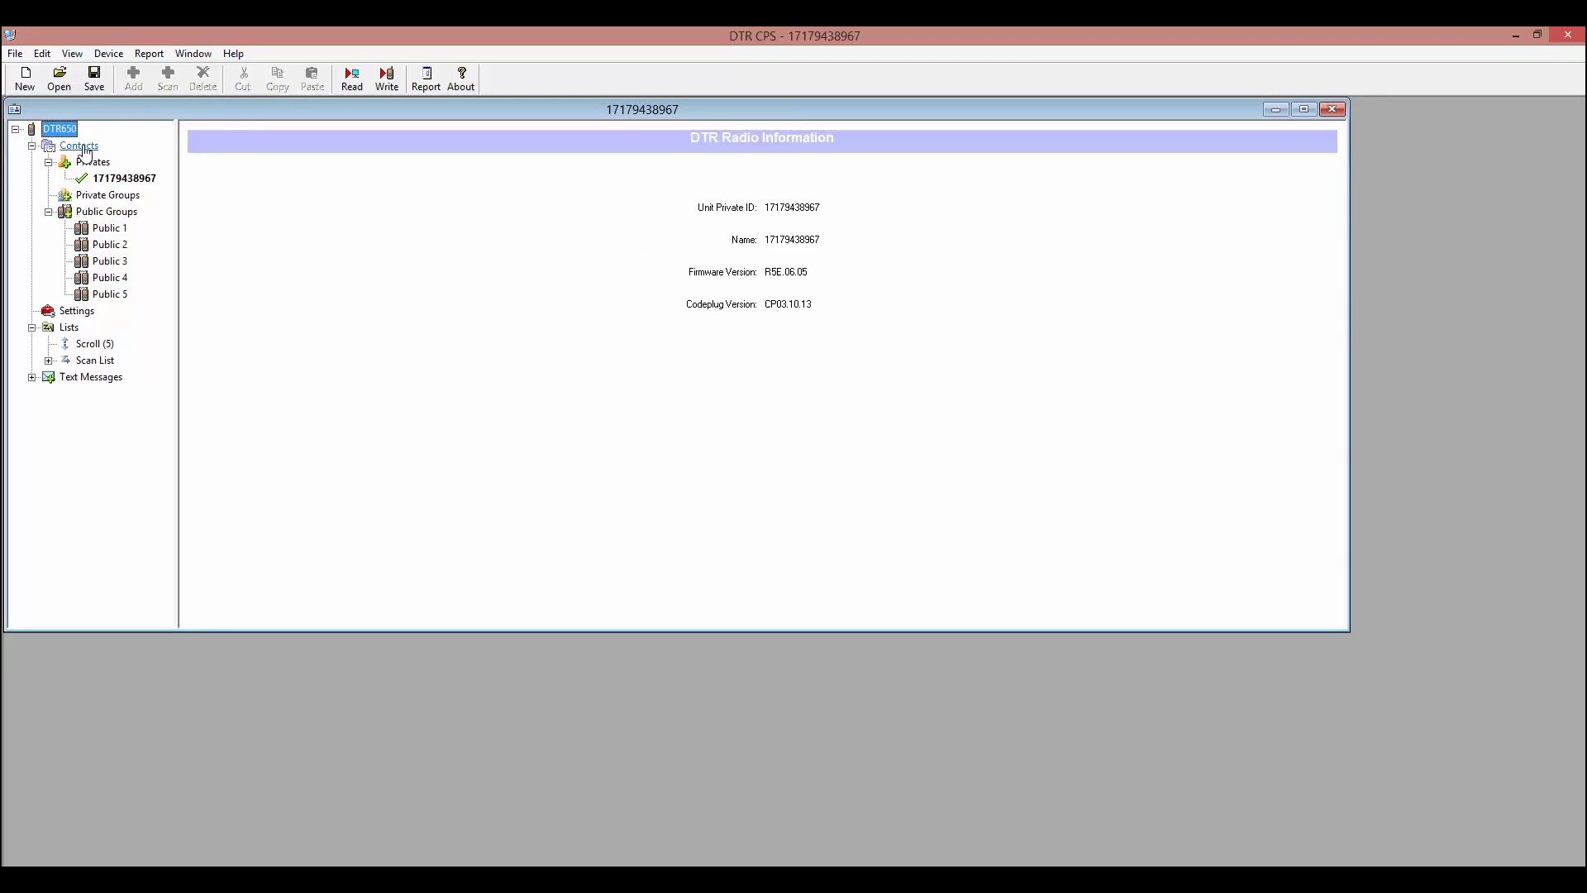
- Check the contact statistics, then show the Privates contacts page
click(83, 149)
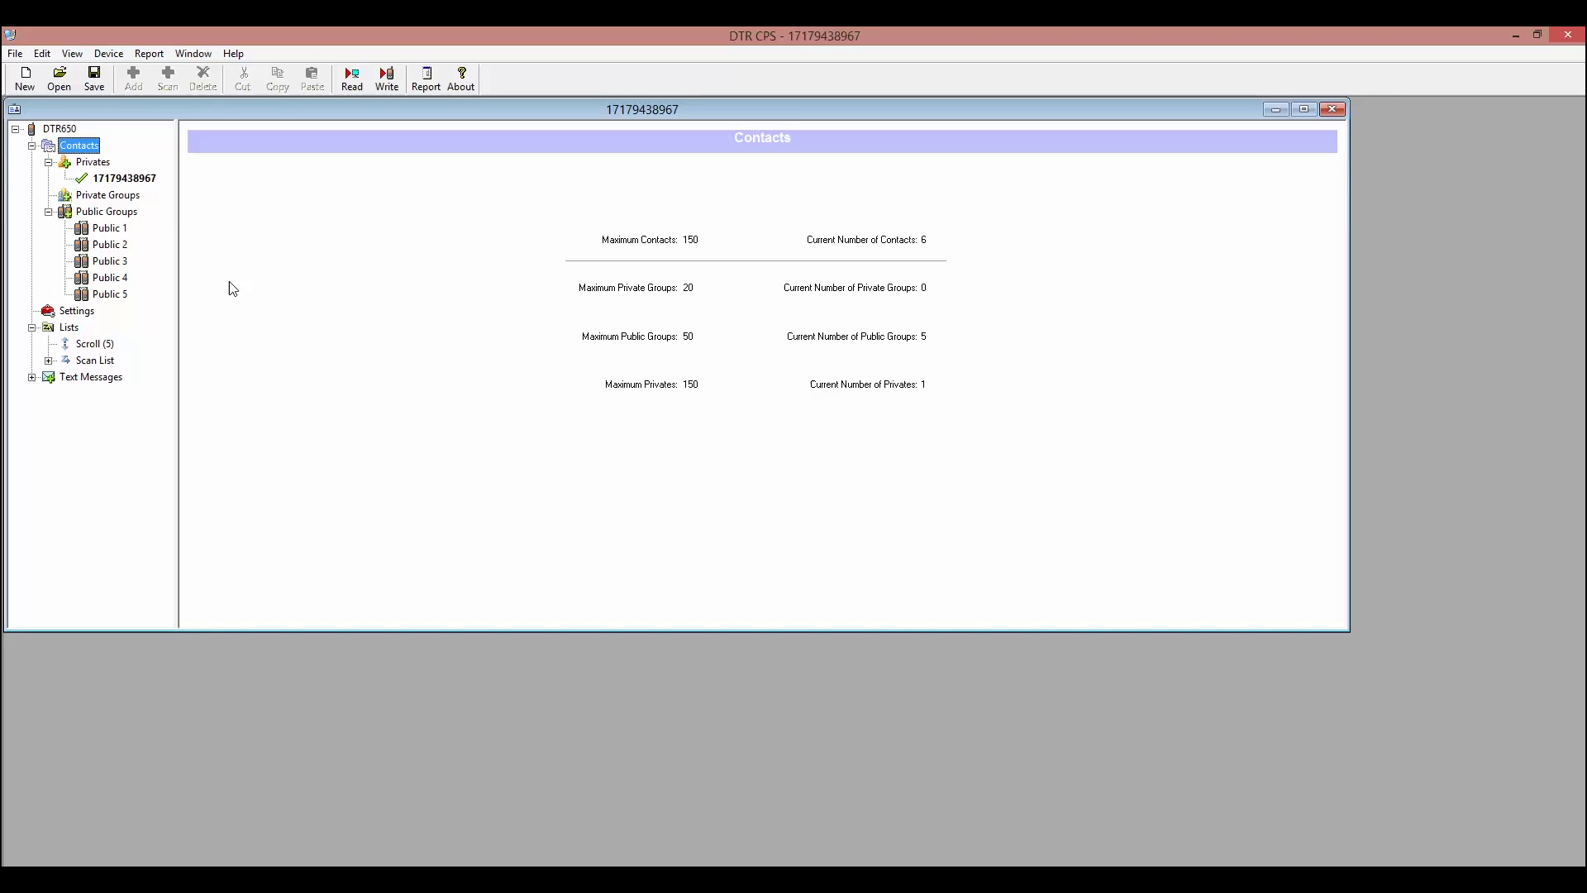
click(92, 163)
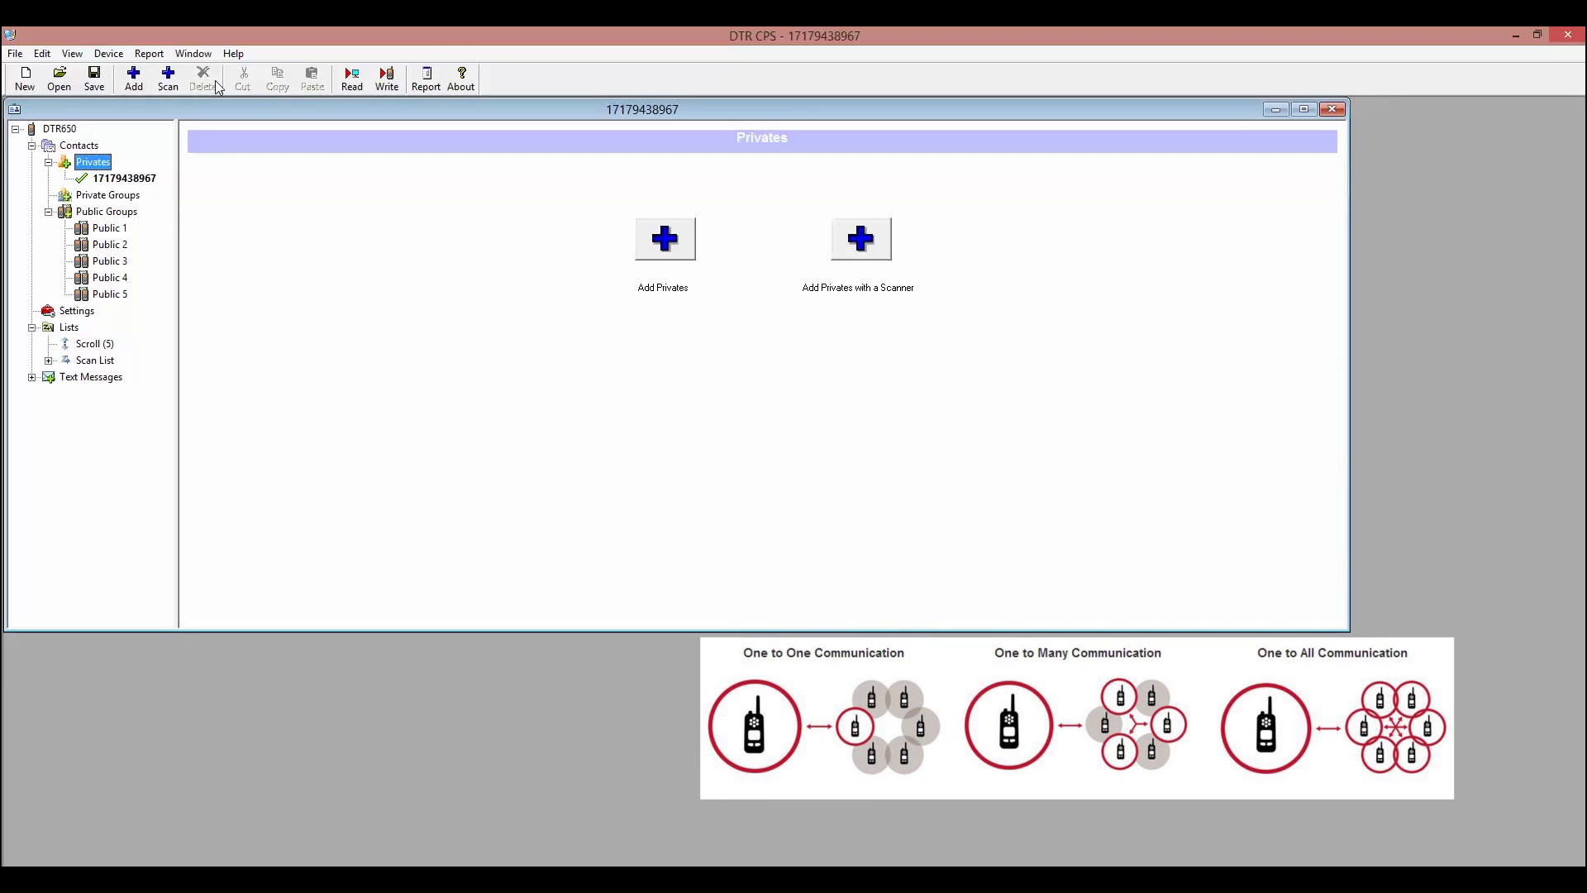
- Keep the existing private contact assigned to Channel 1
click(127, 180)
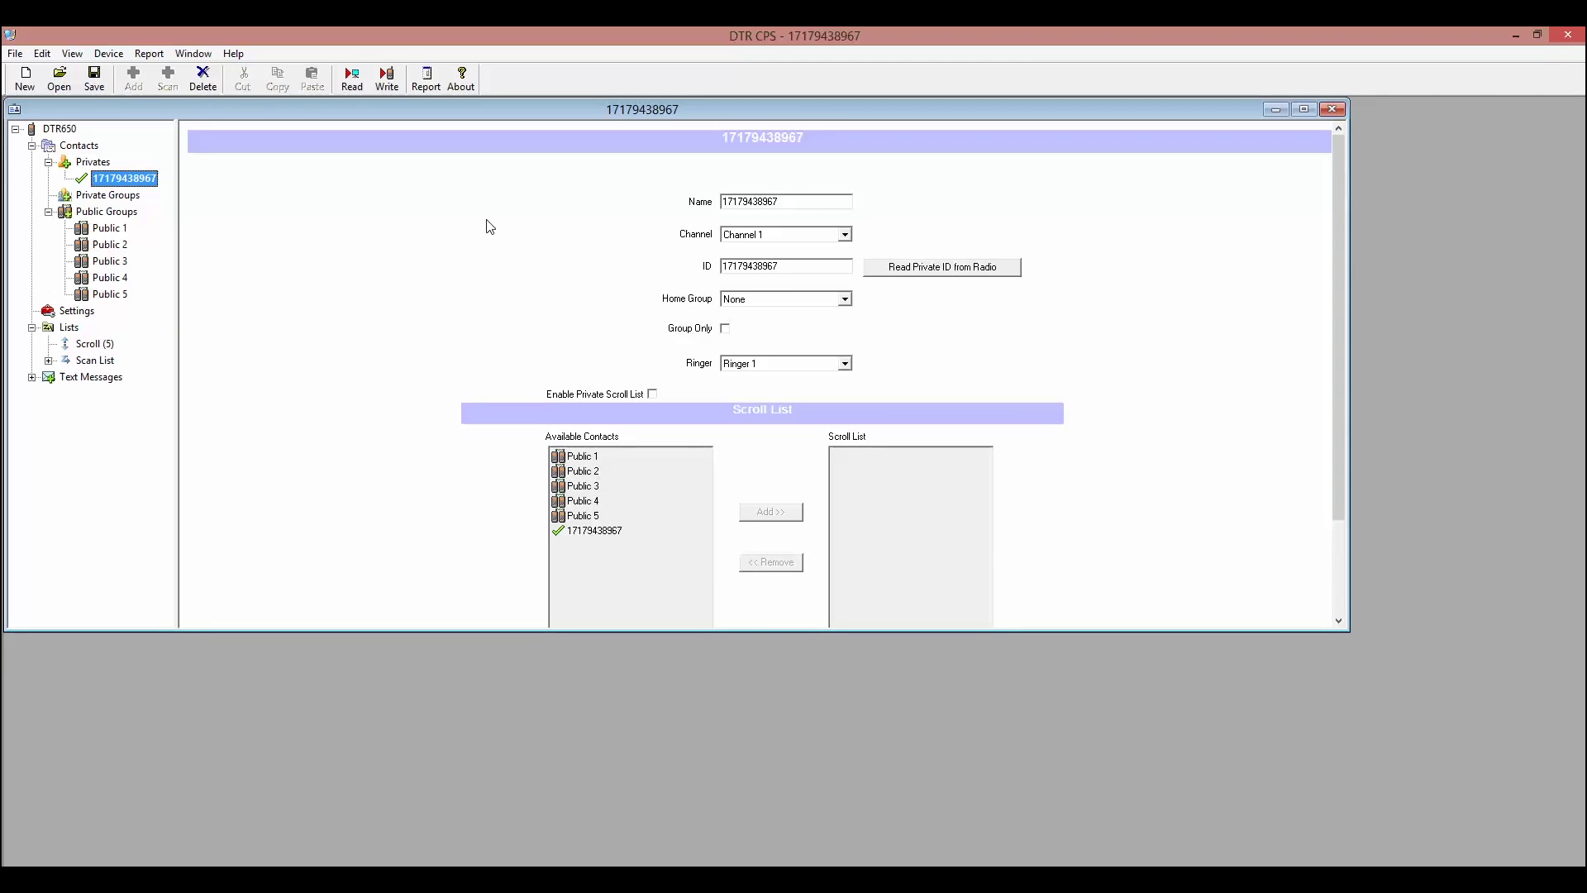
click(702, 210)
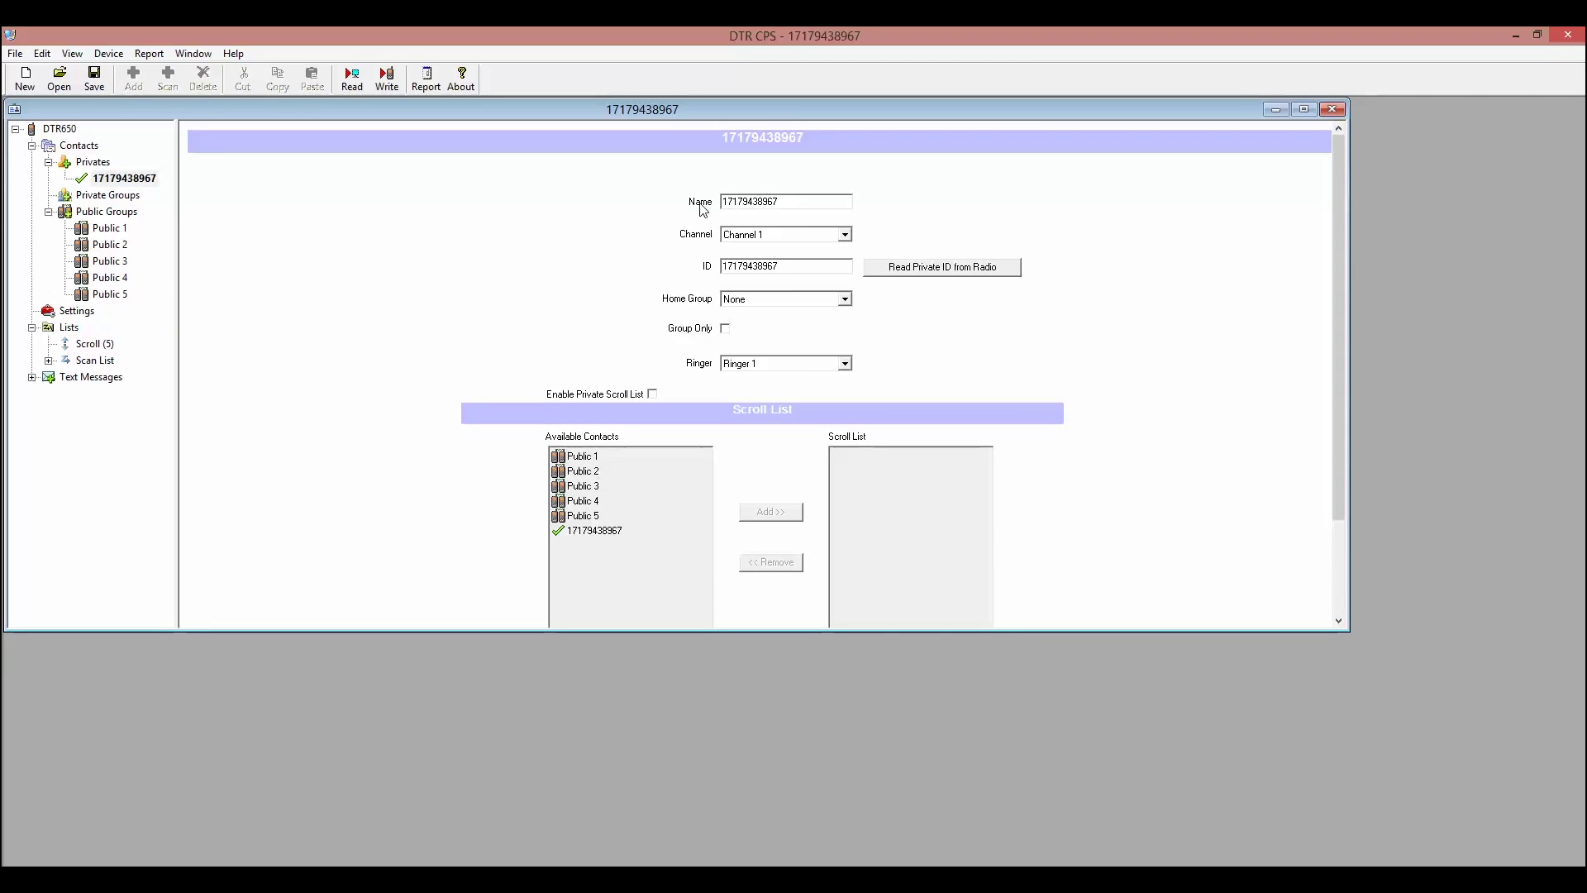
click(781, 237)
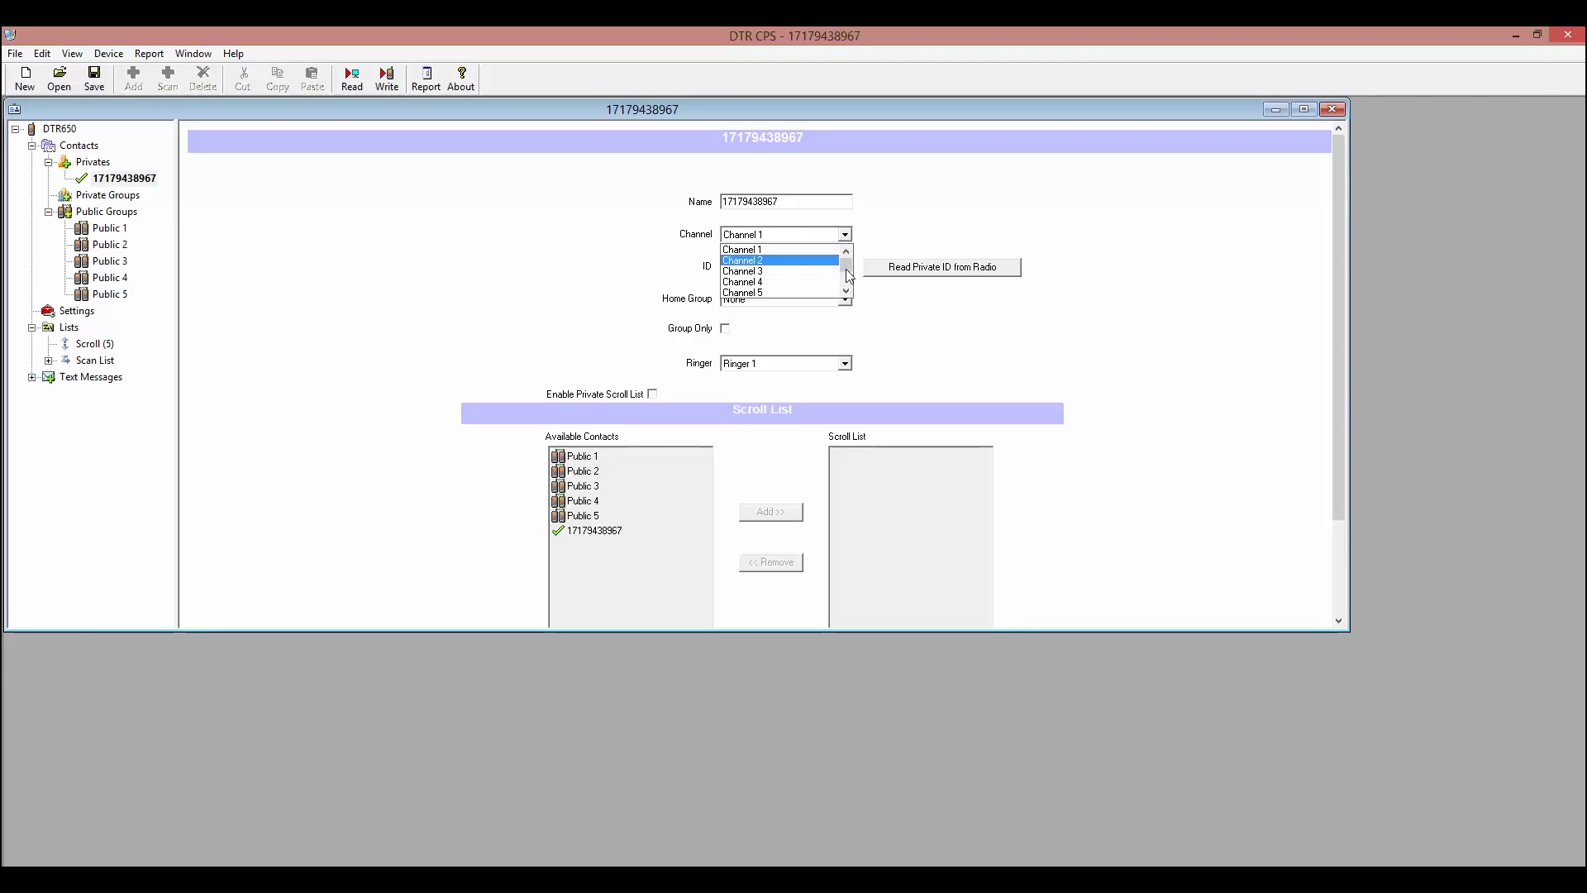
click(847, 293)
click(847, 292)
click(847, 292)
click(847, 293)
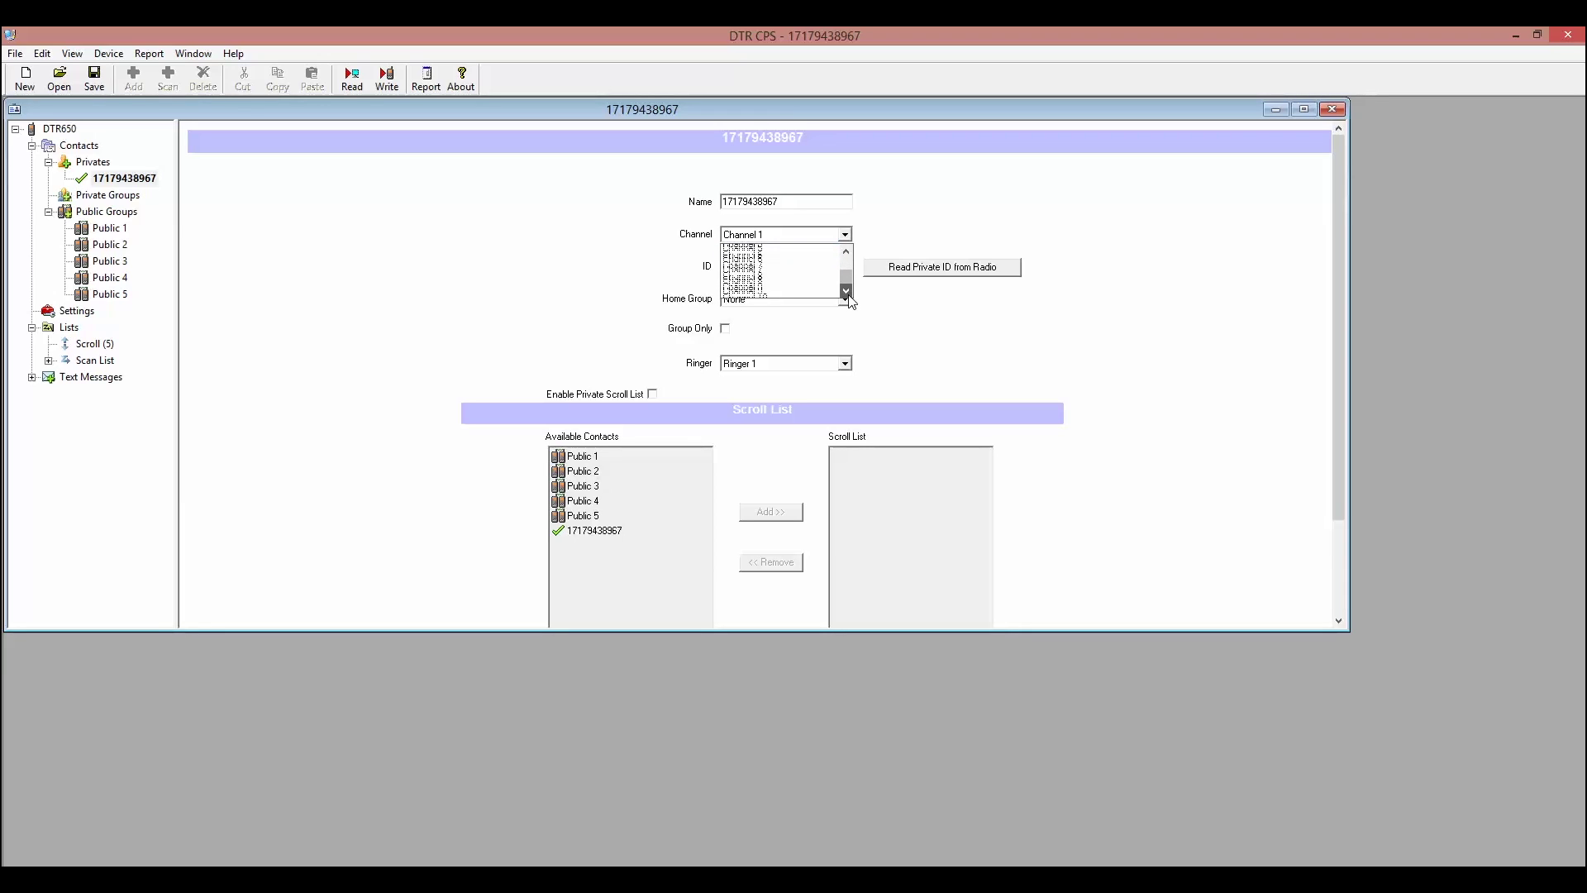
click(848, 293)
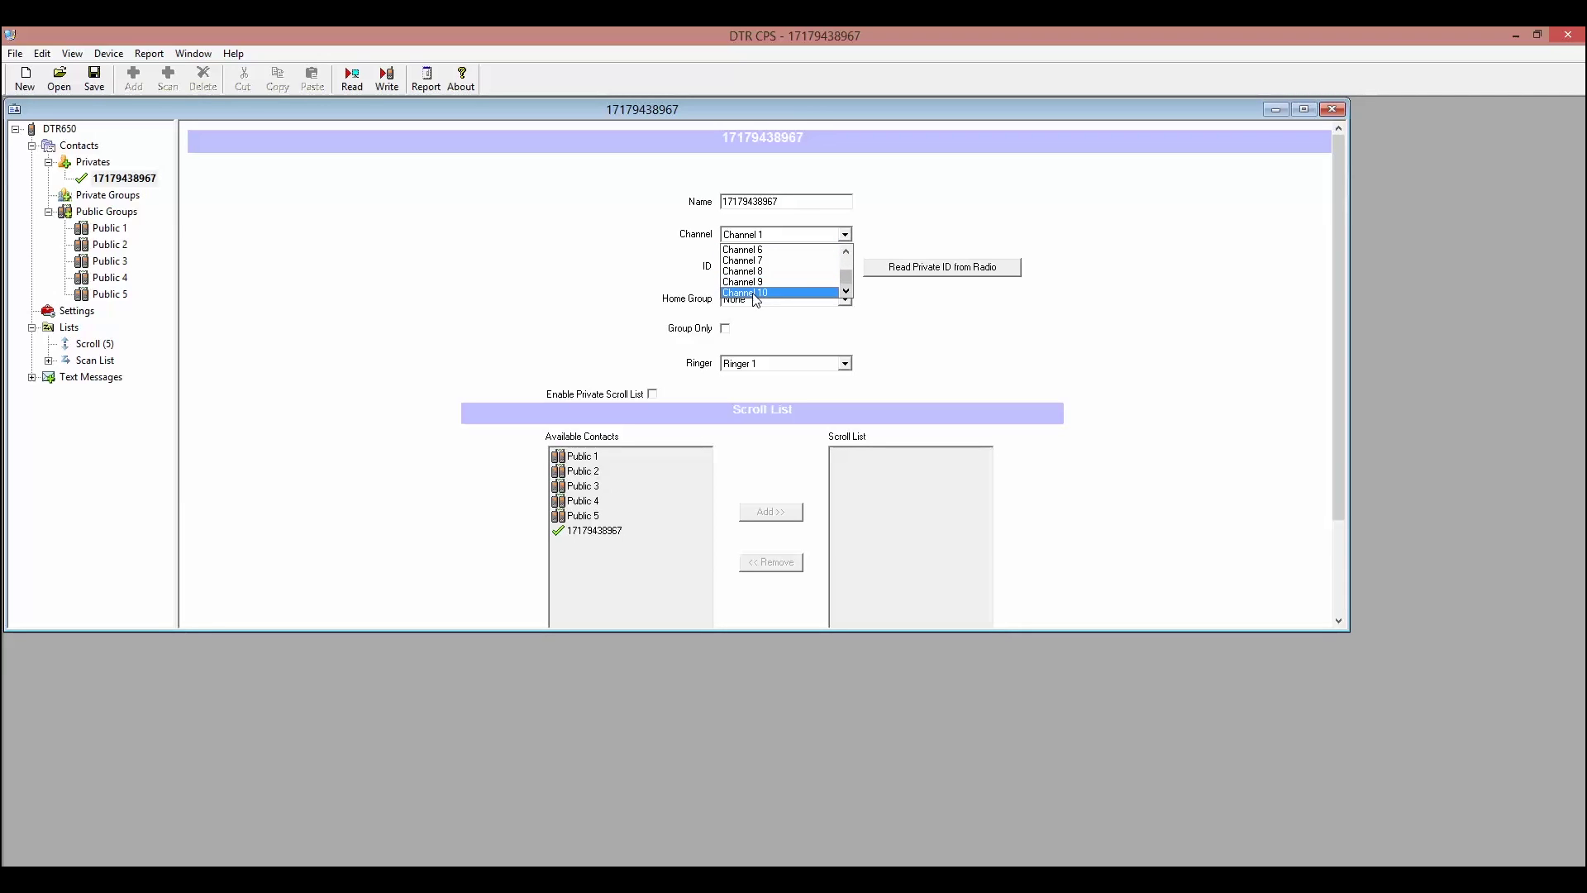
drag(847, 279, 847, 260)
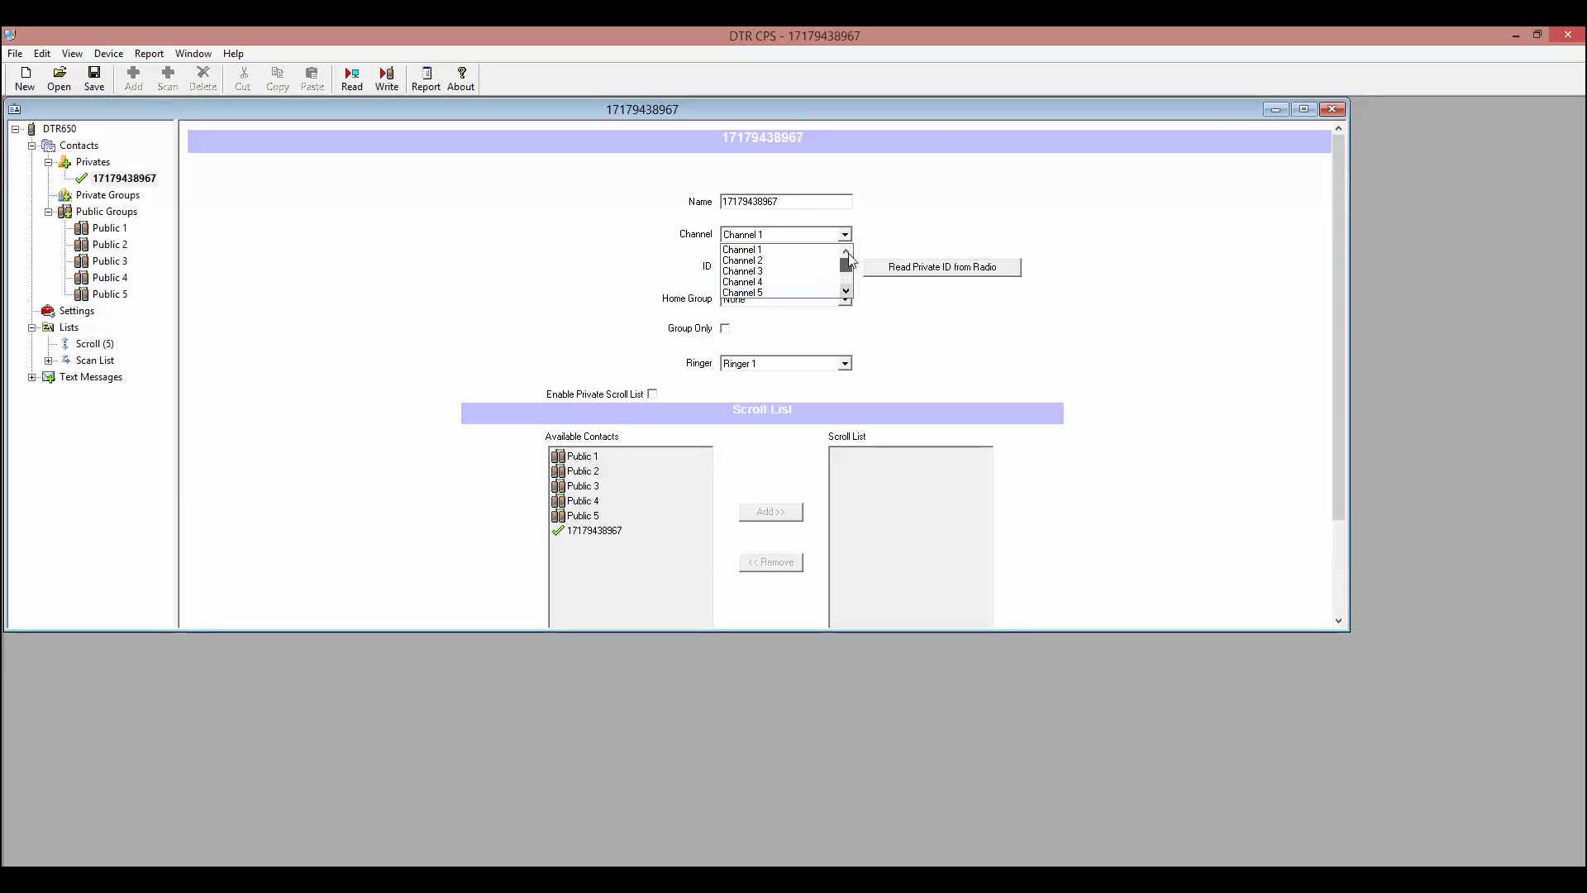
click(802, 249)
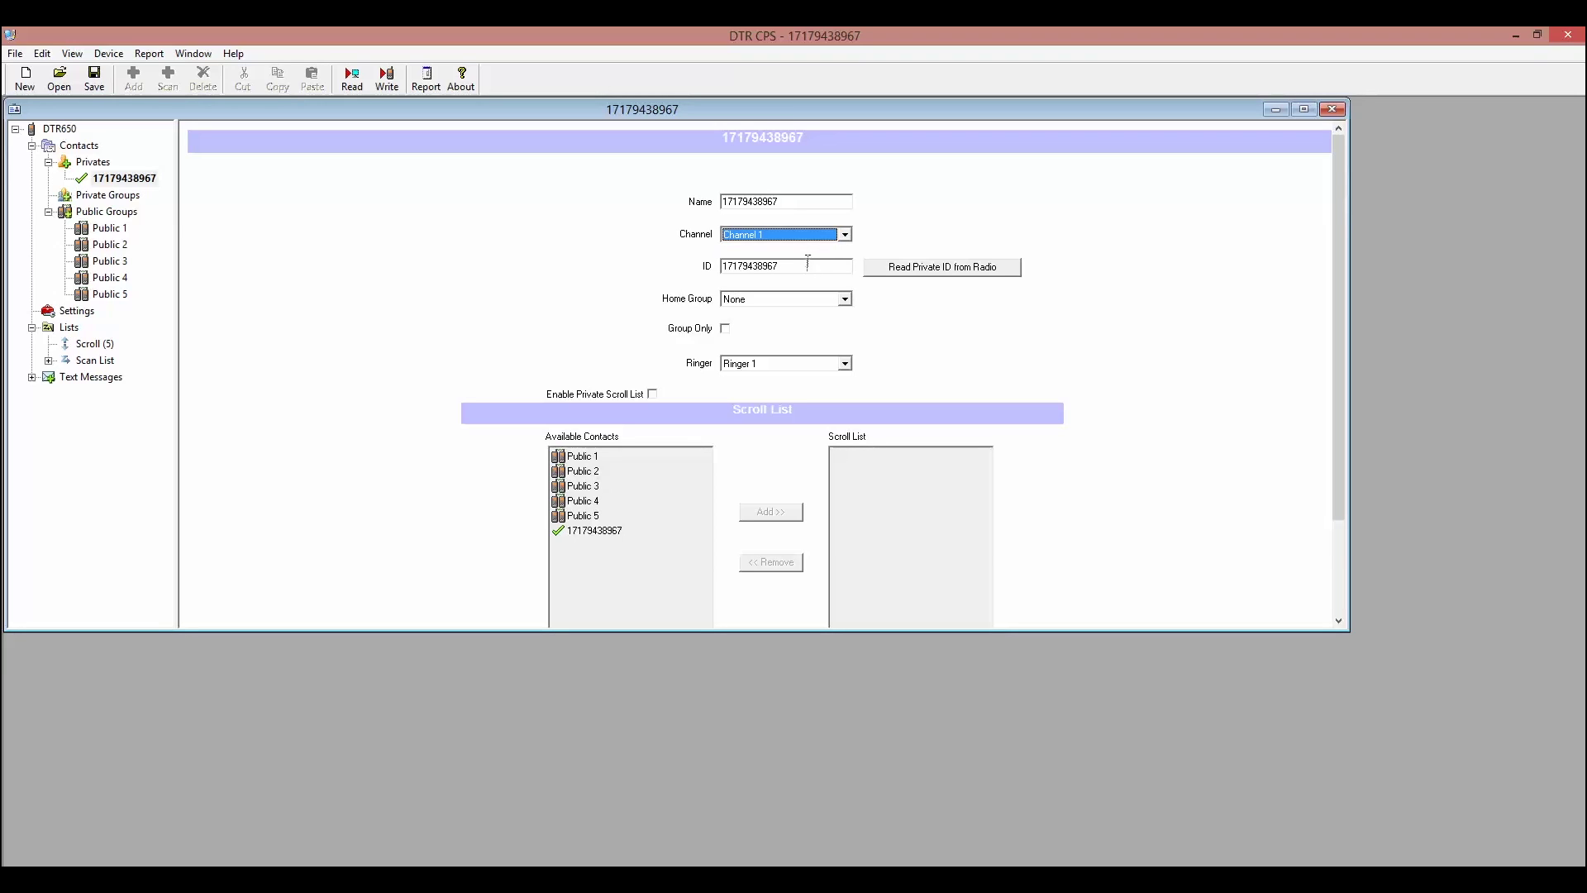
click(806, 265)
- Rename the private contact from its ID number to the person's name
drag(792, 201, 694, 208)
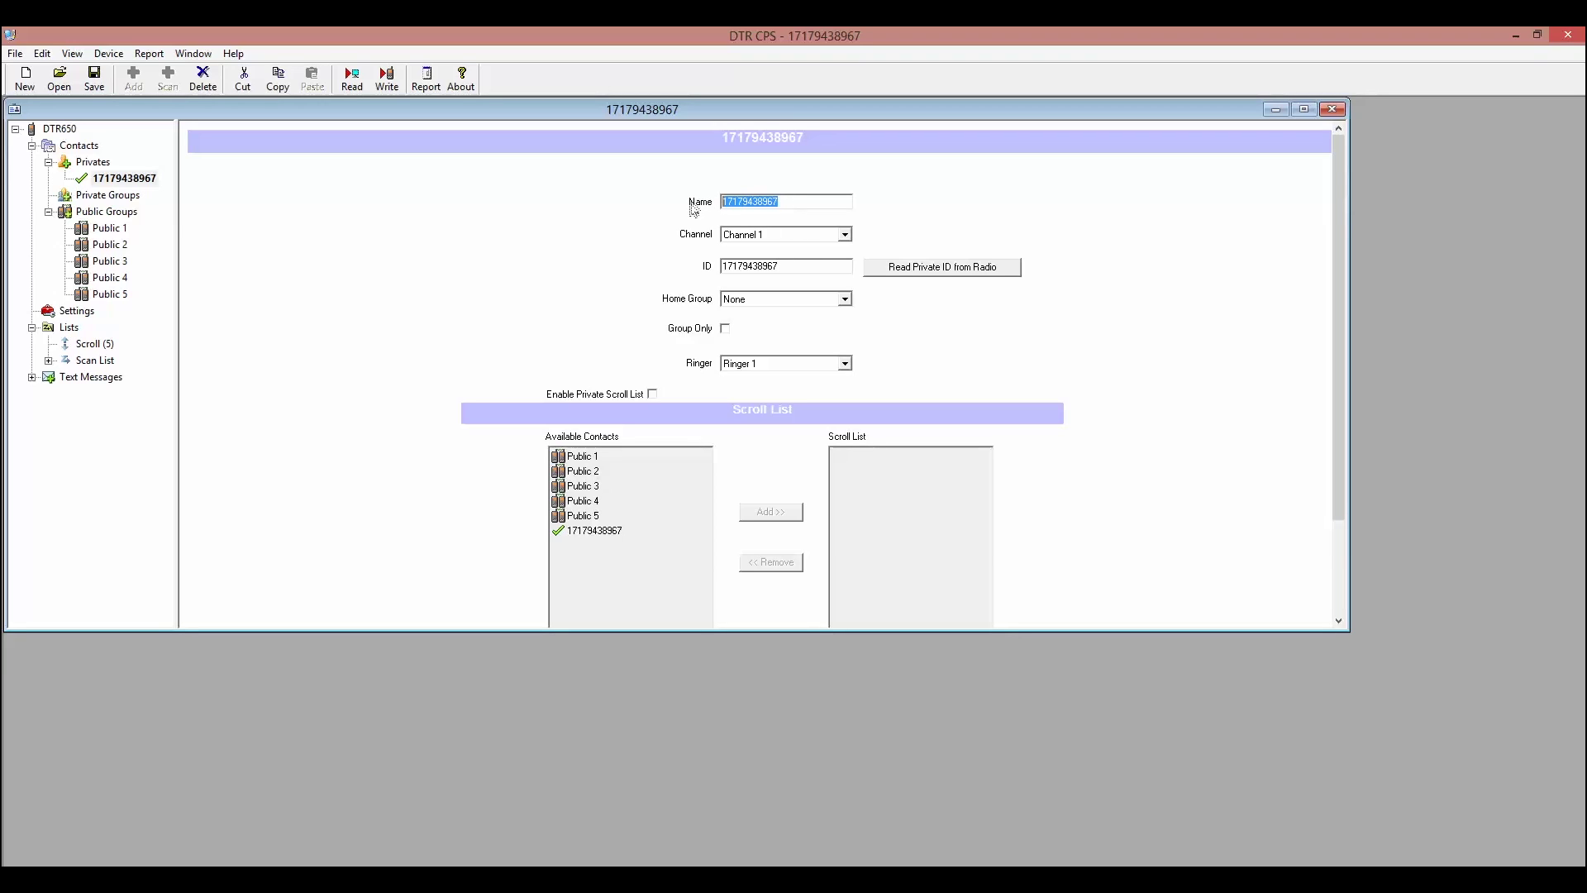
text(Jane)
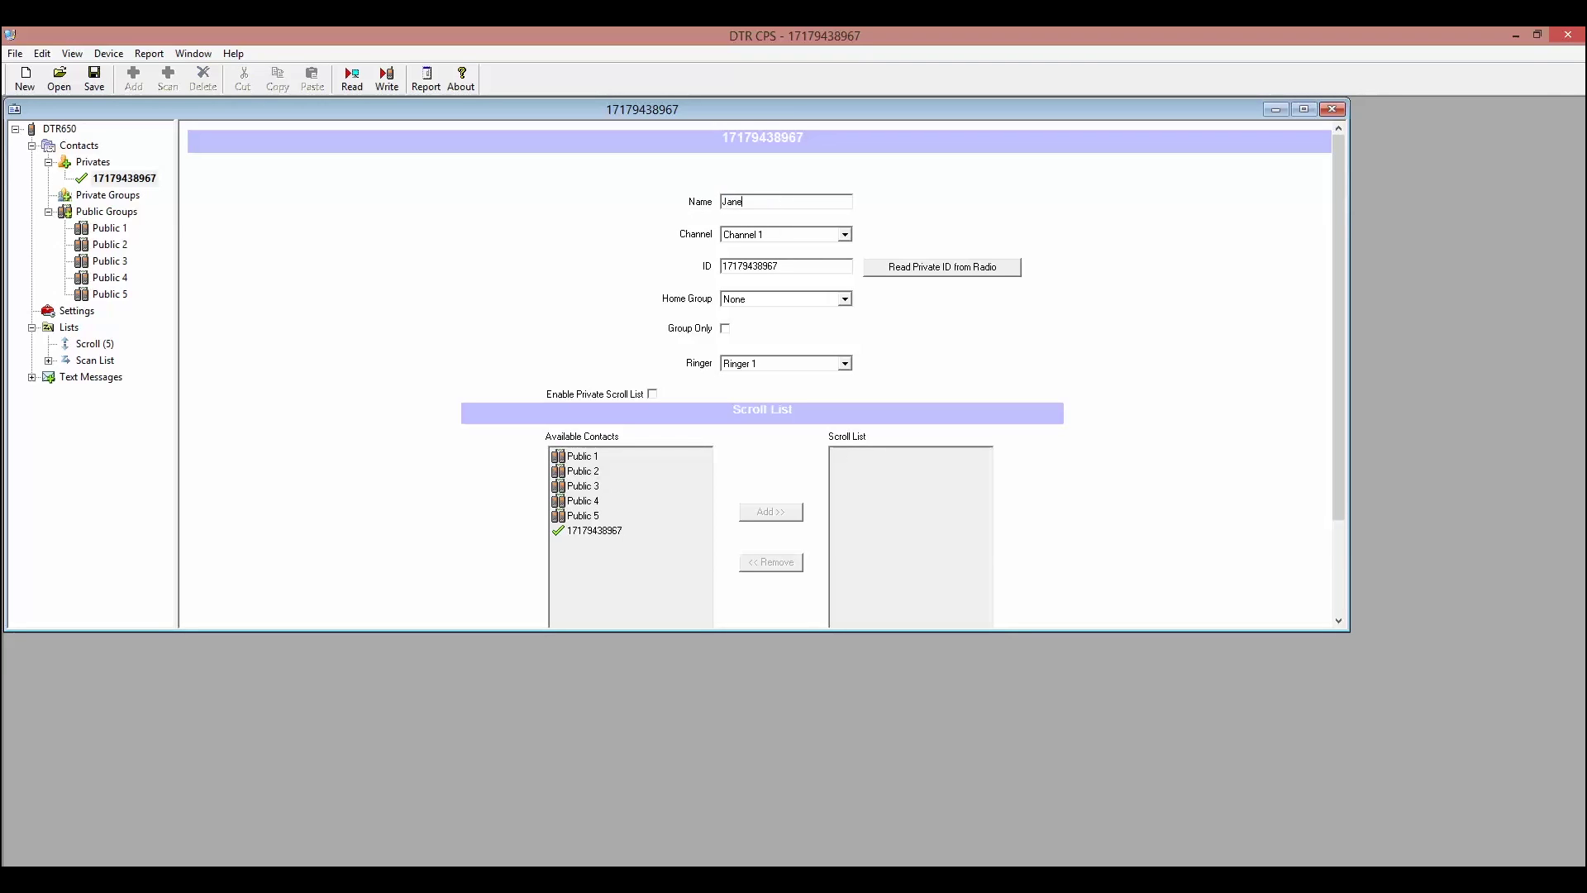
text( Doe)
click(871, 308)
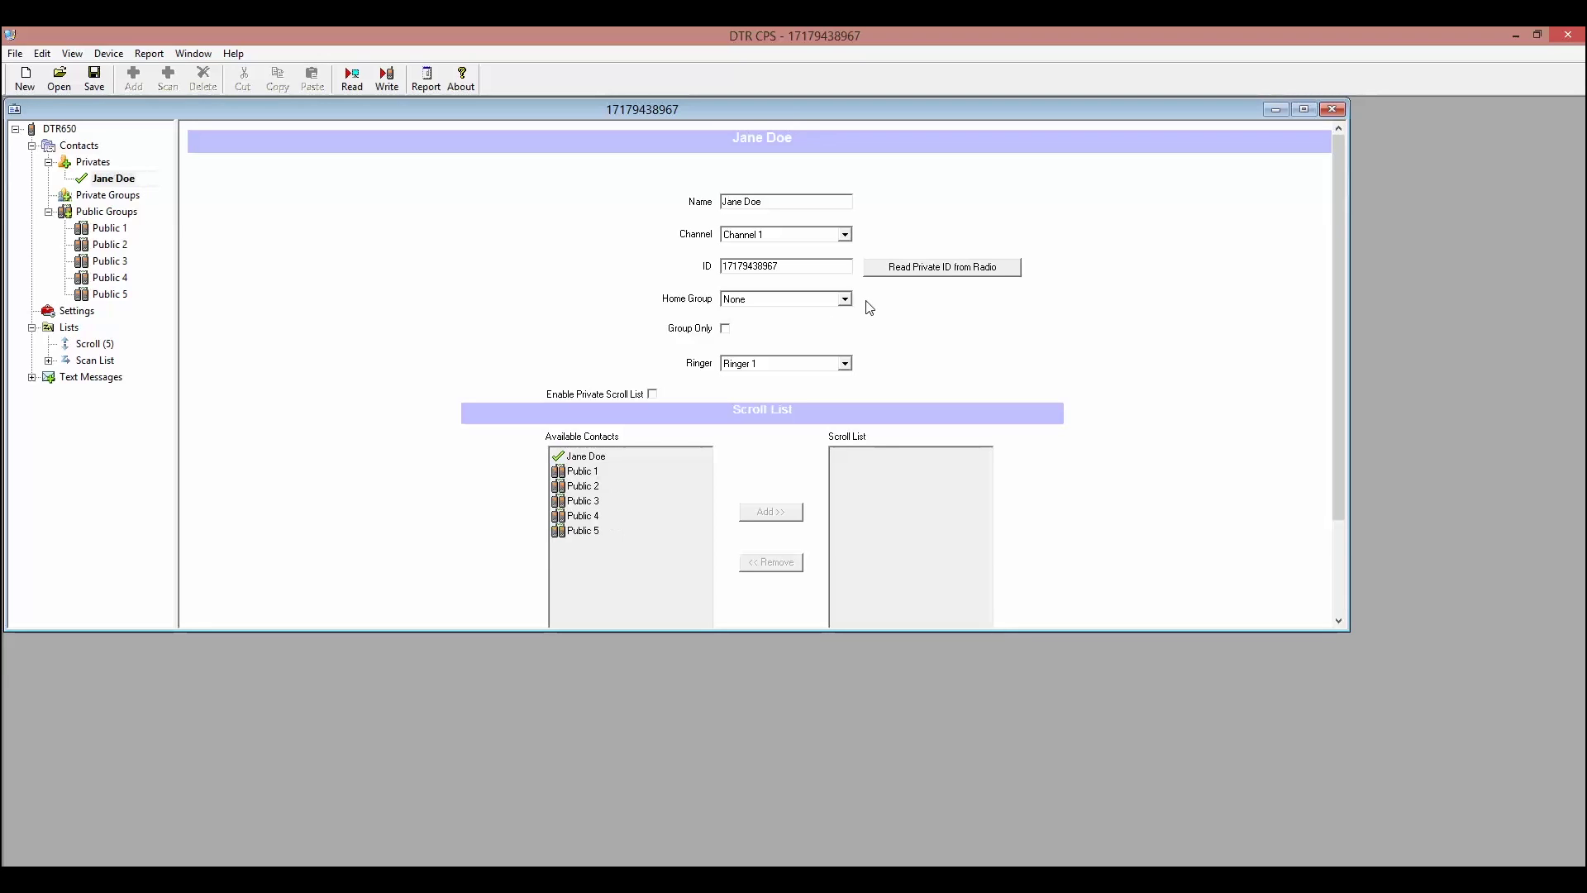
click(845, 298)
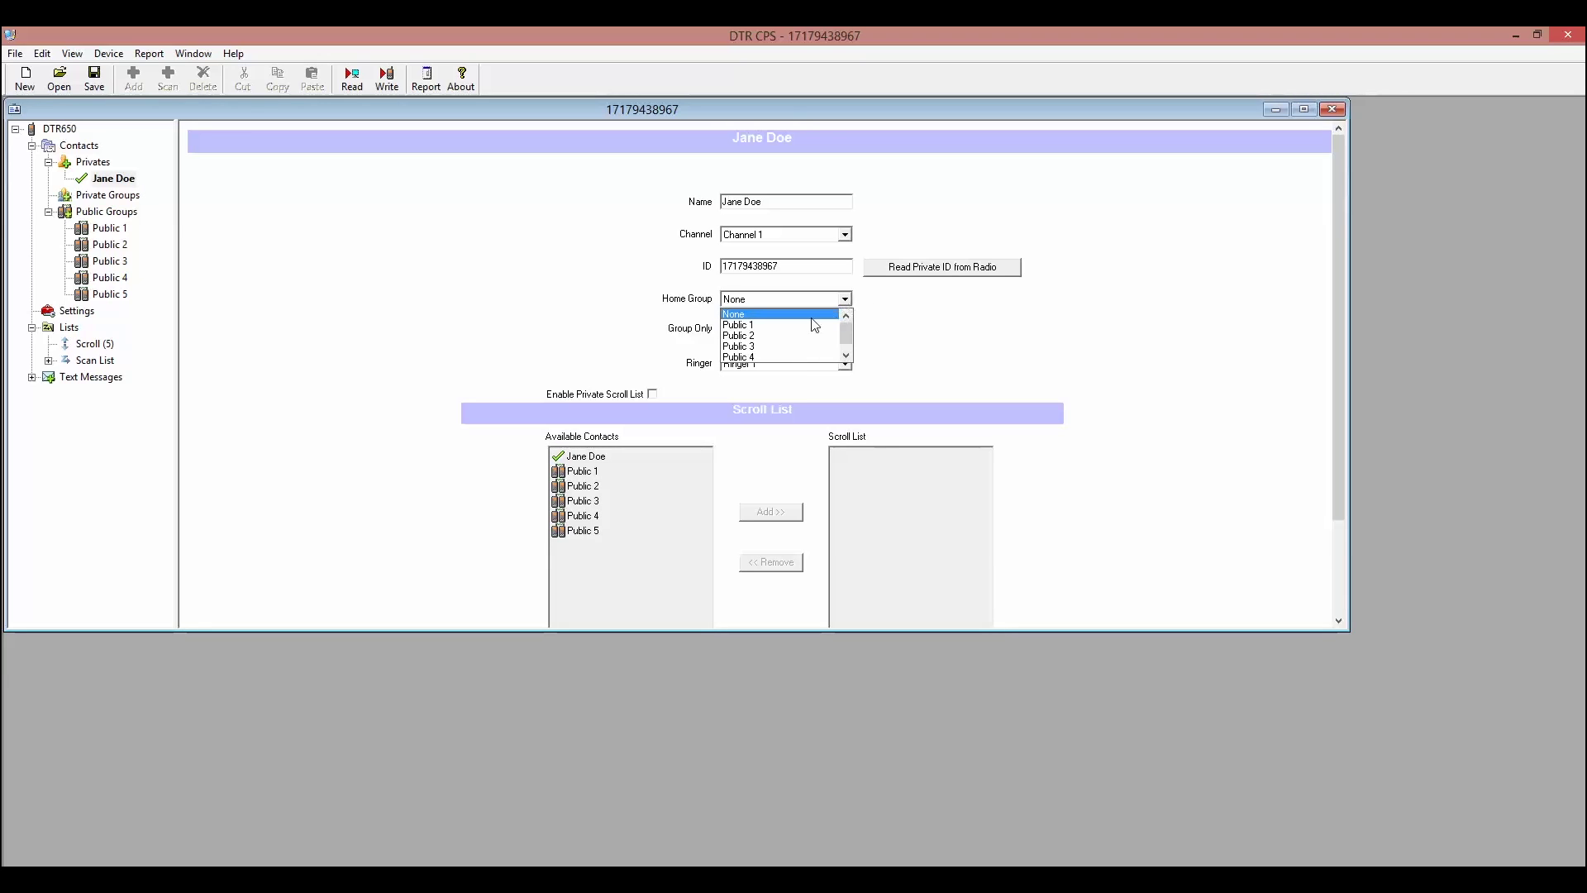
scroll(773, 355, down, 1)
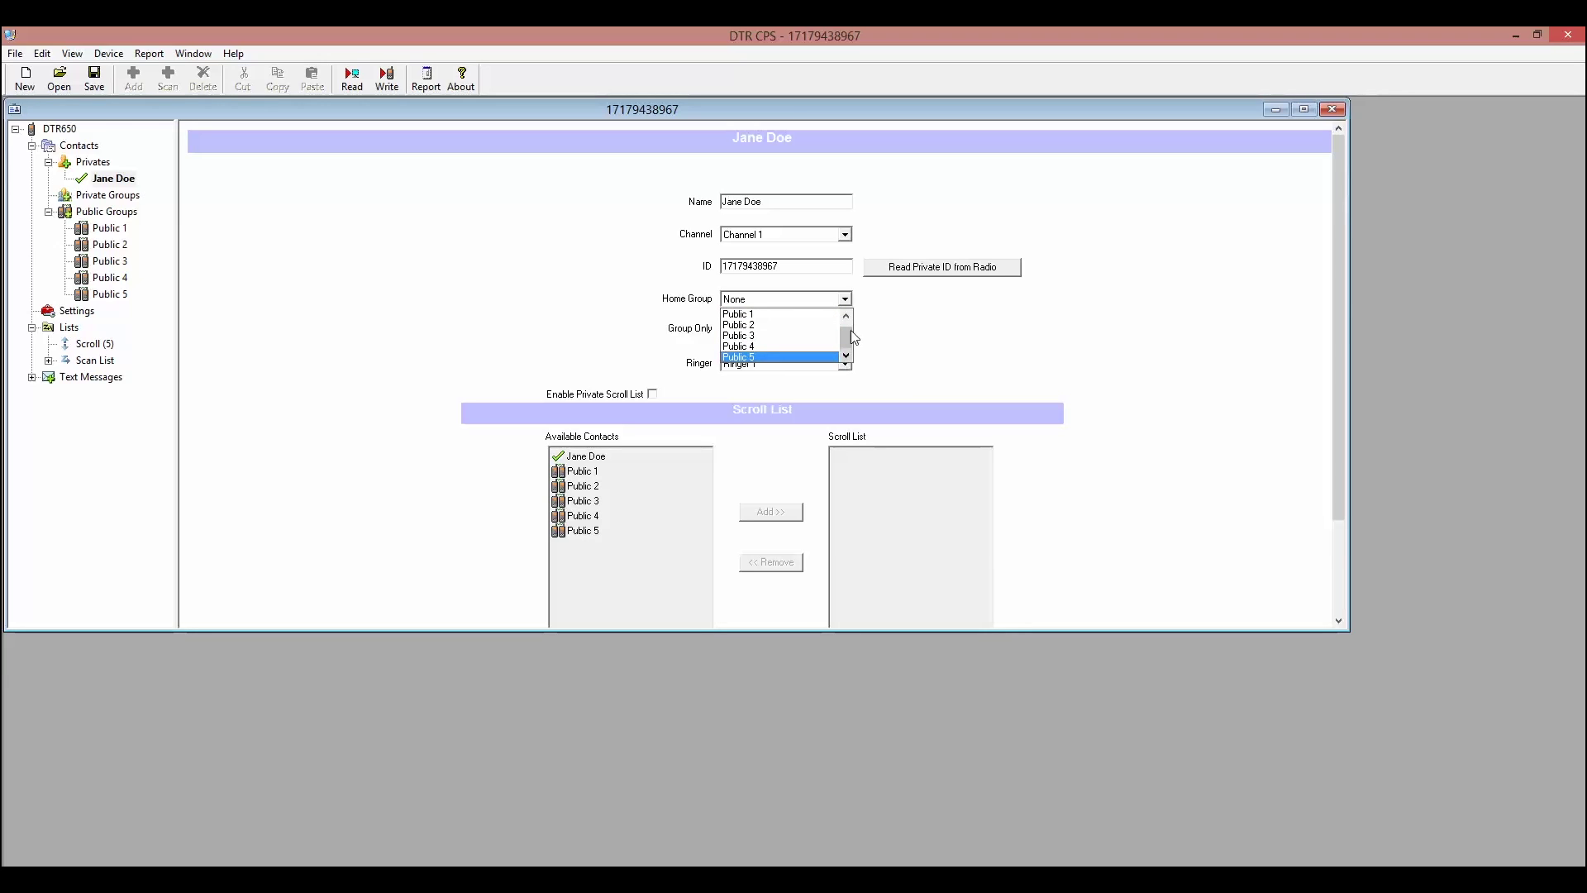
drag(851, 330, 850, 316)
click(815, 314)
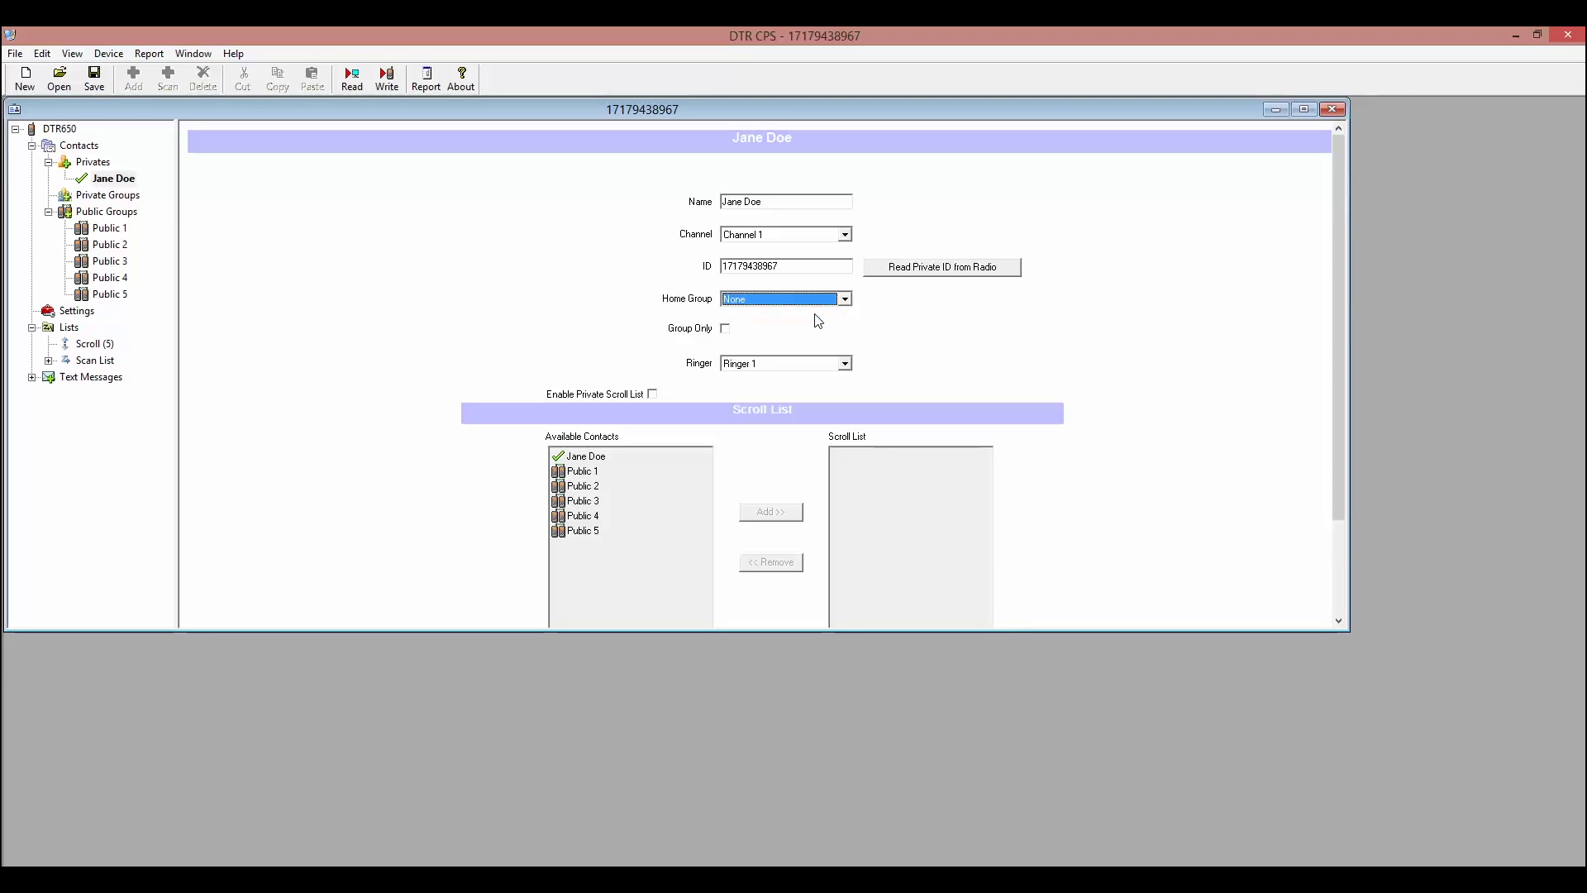
click(726, 332)
click(845, 364)
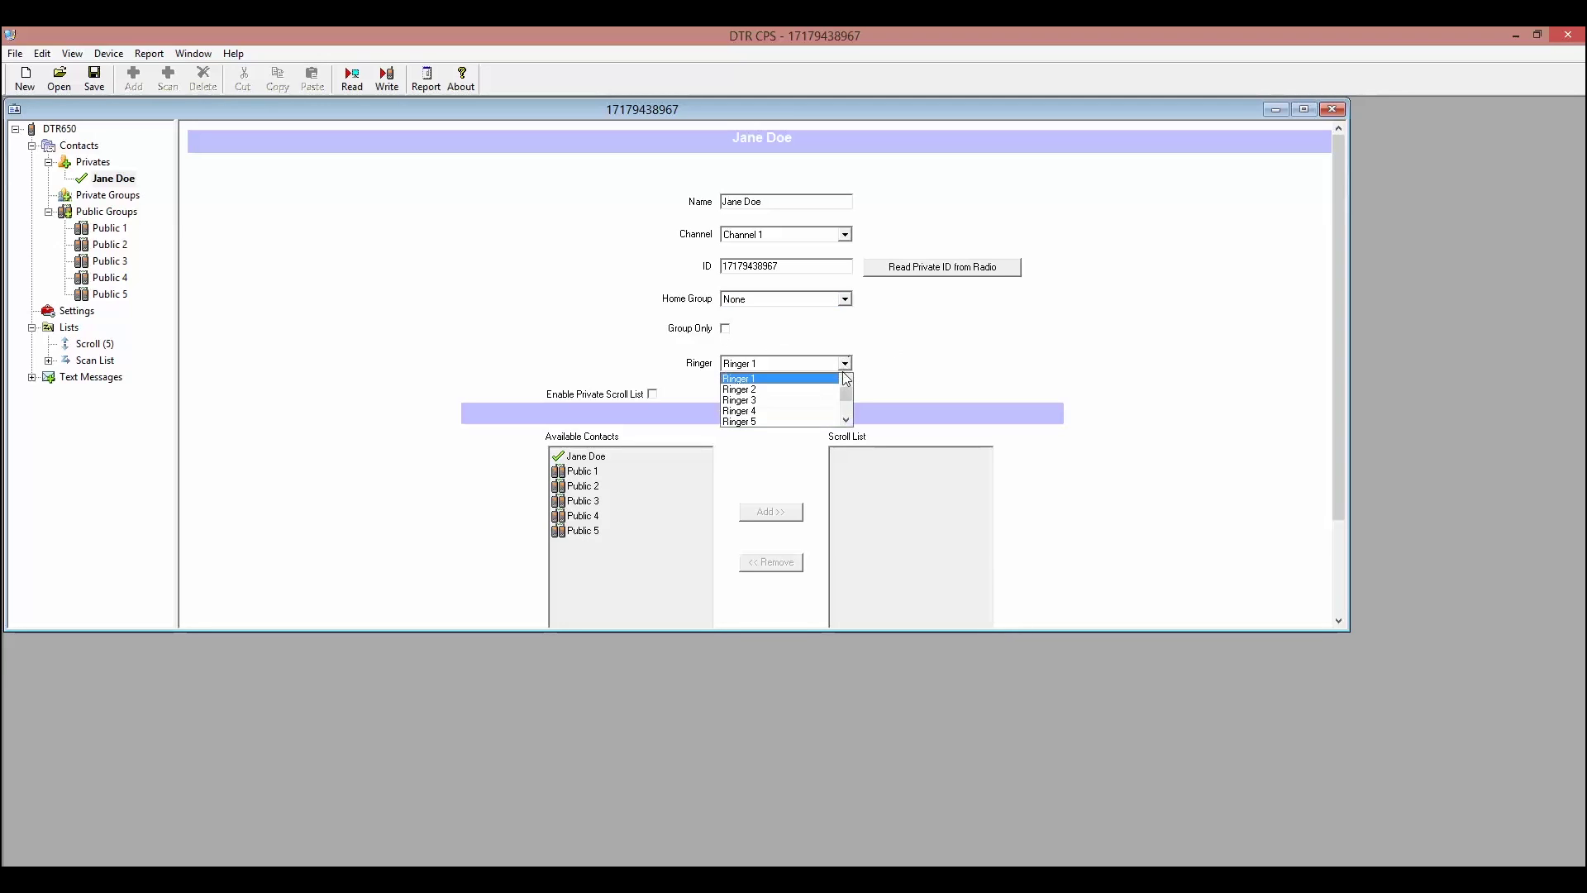
click(846, 420)
click(846, 419)
click(846, 419)
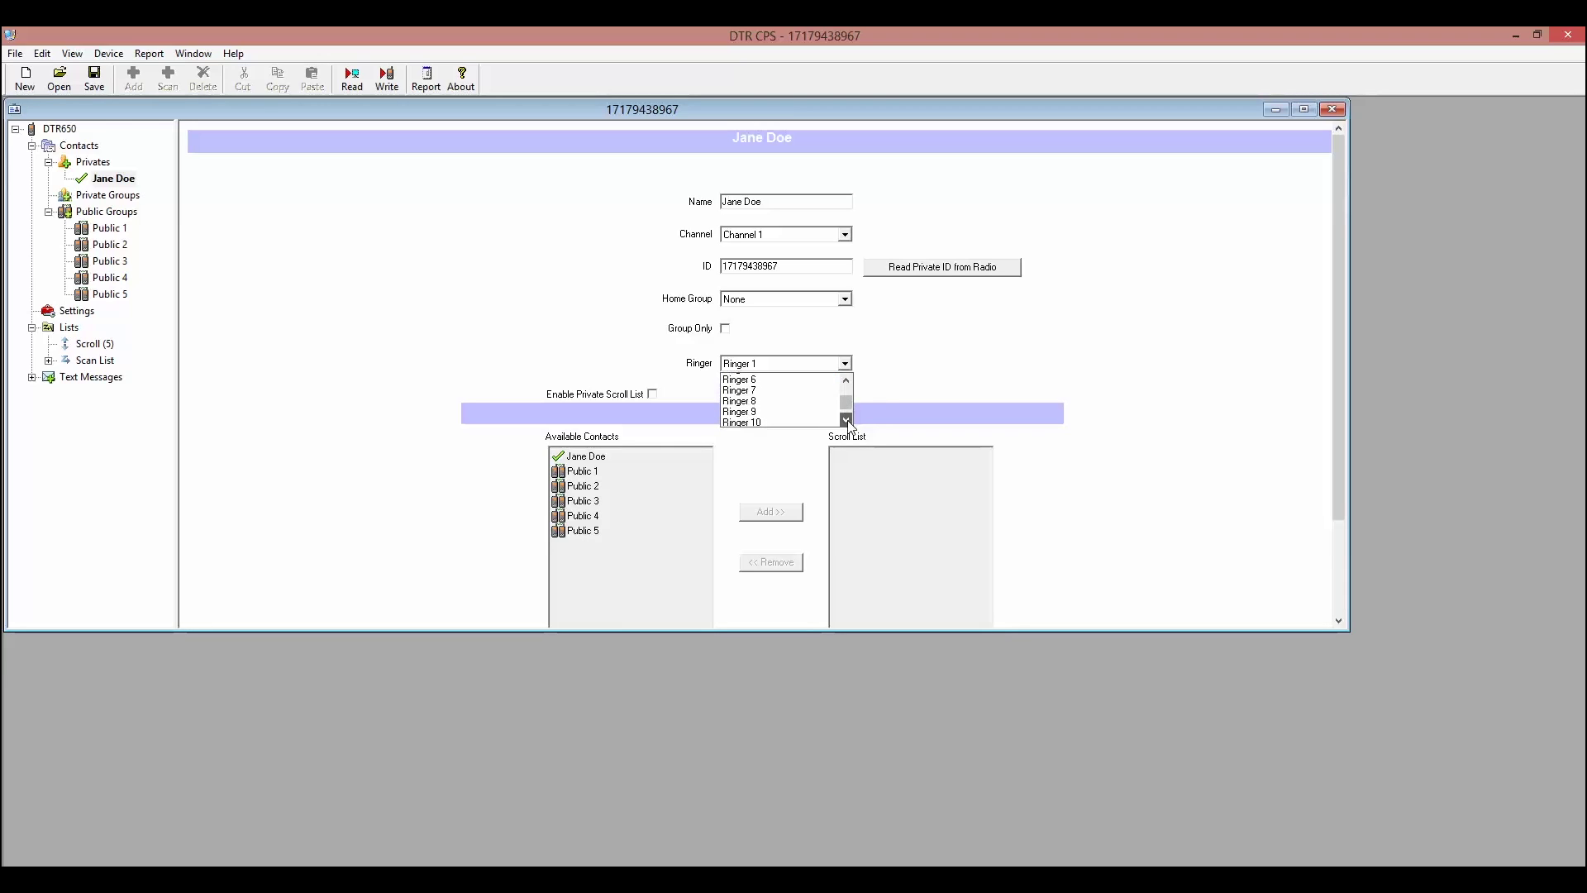
click(846, 419)
click(846, 419)
click(846, 419)
drag(848, 410, 844, 389)
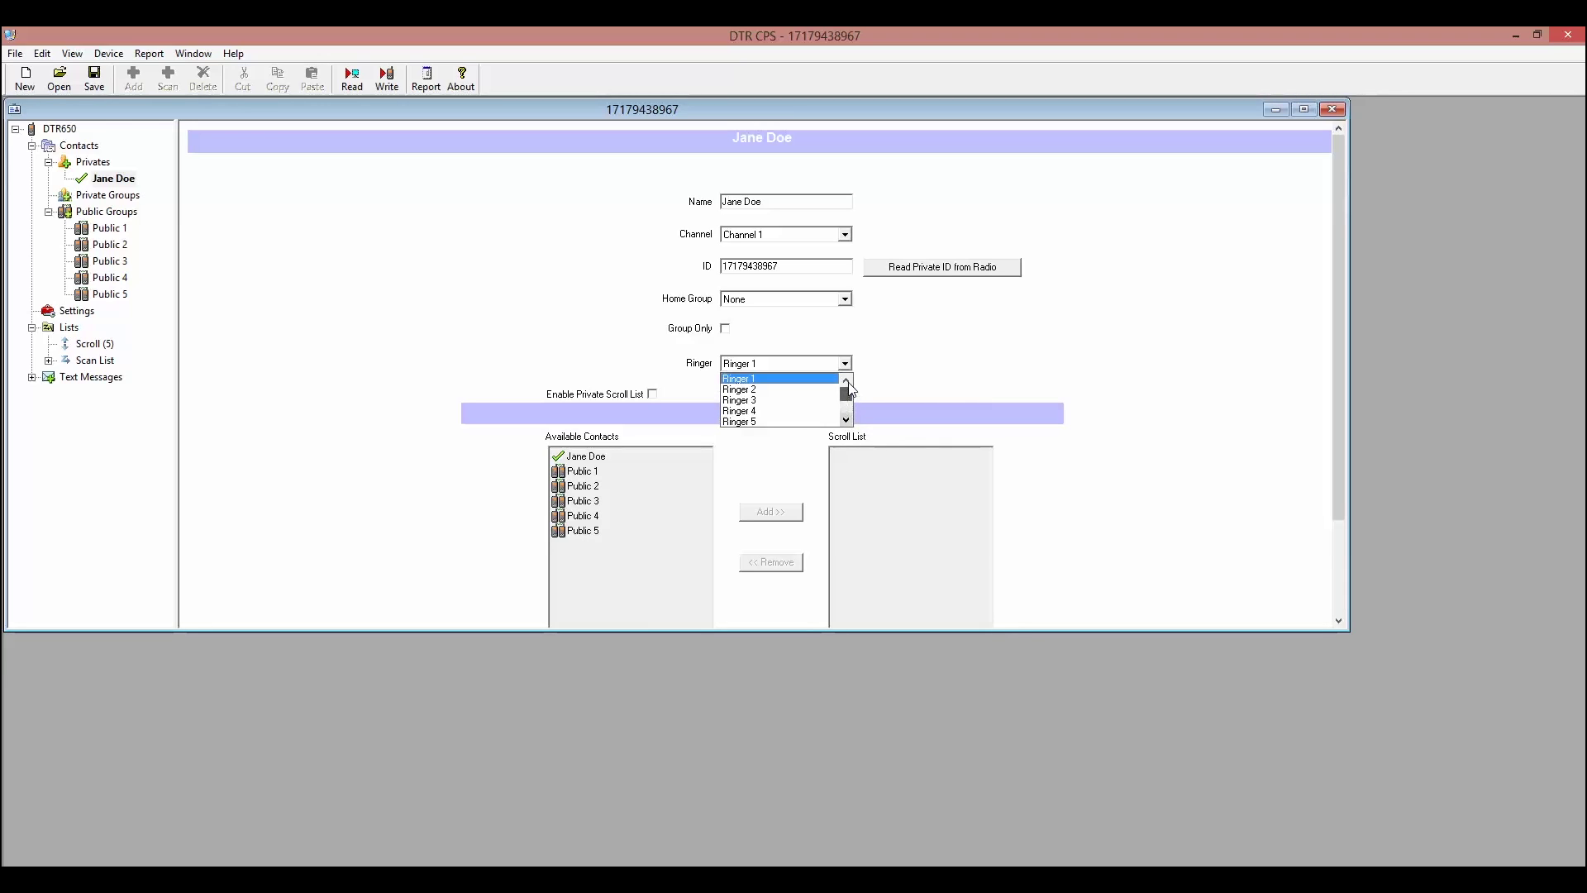
click(813, 382)
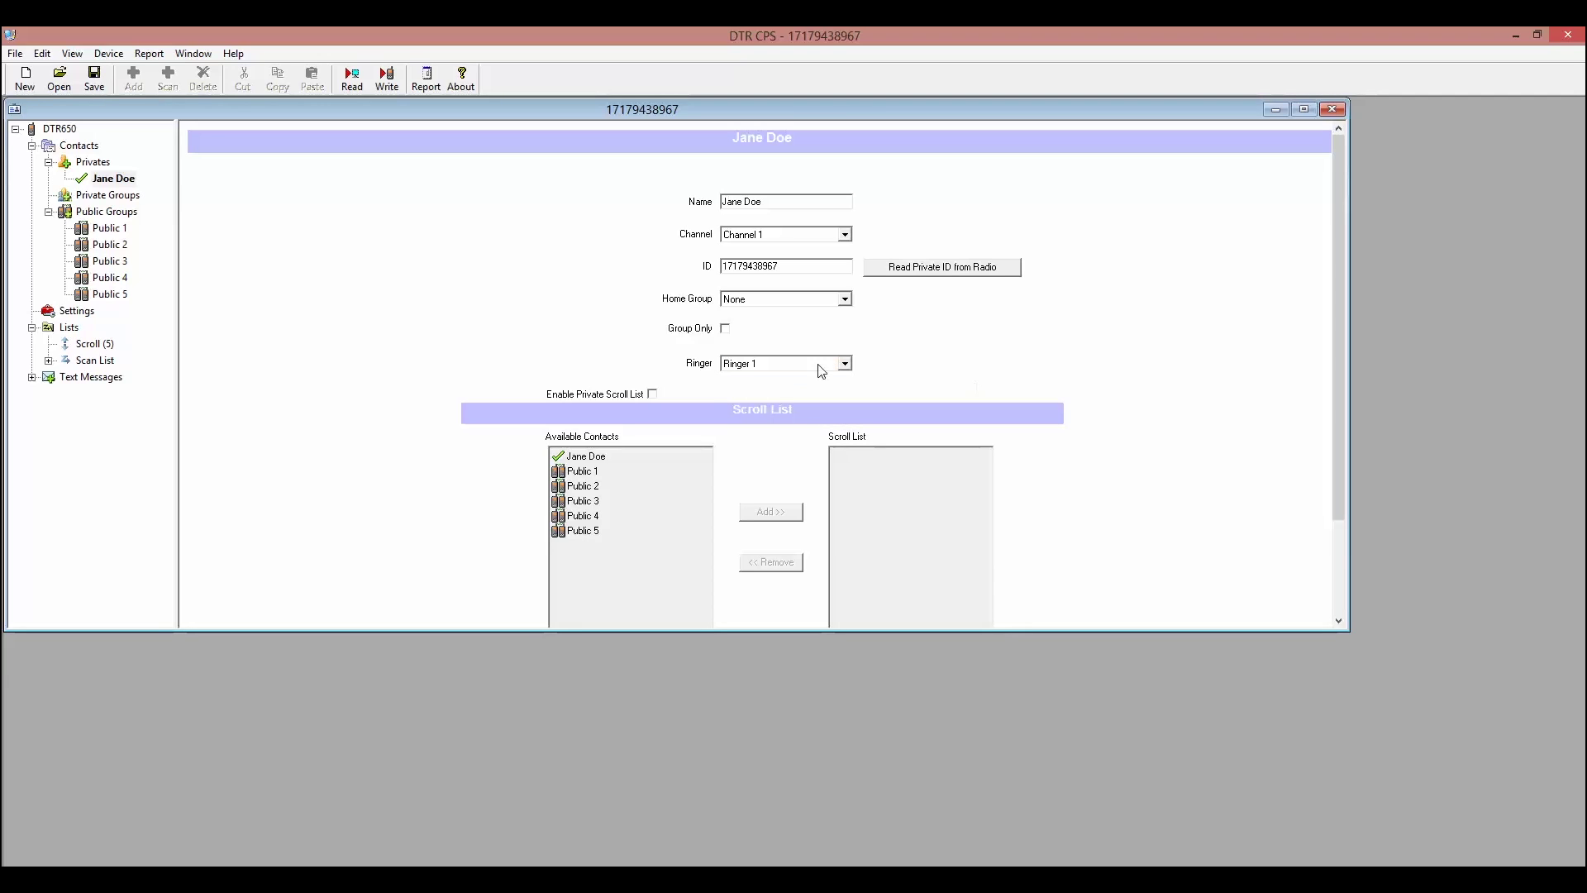
scroll(703, 472, down, 1)
scroll(736, 471, down, 2)
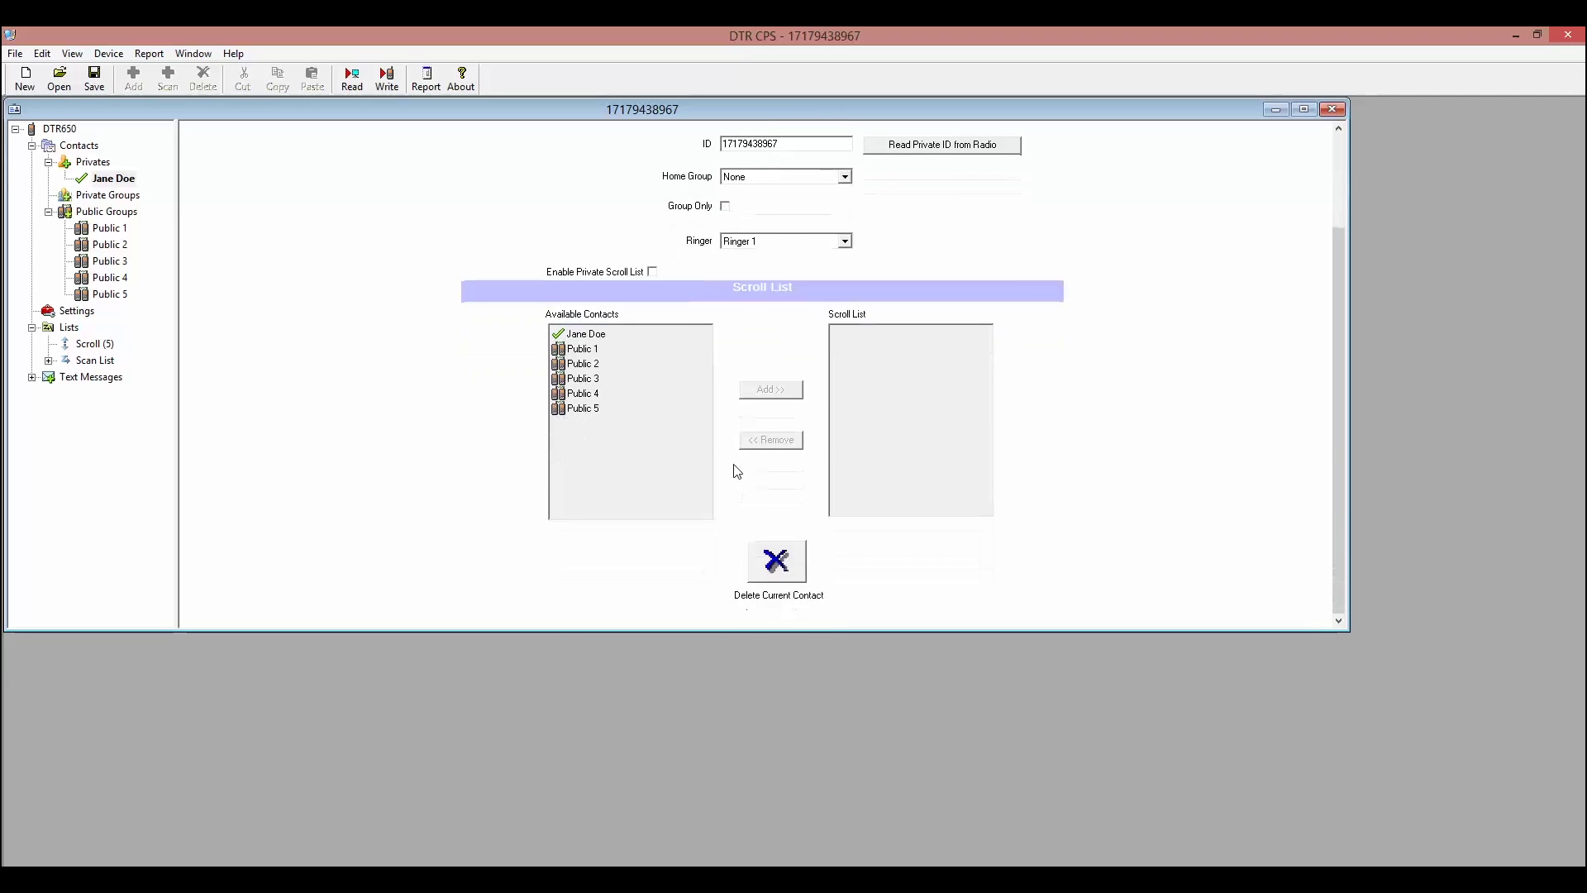
click(652, 272)
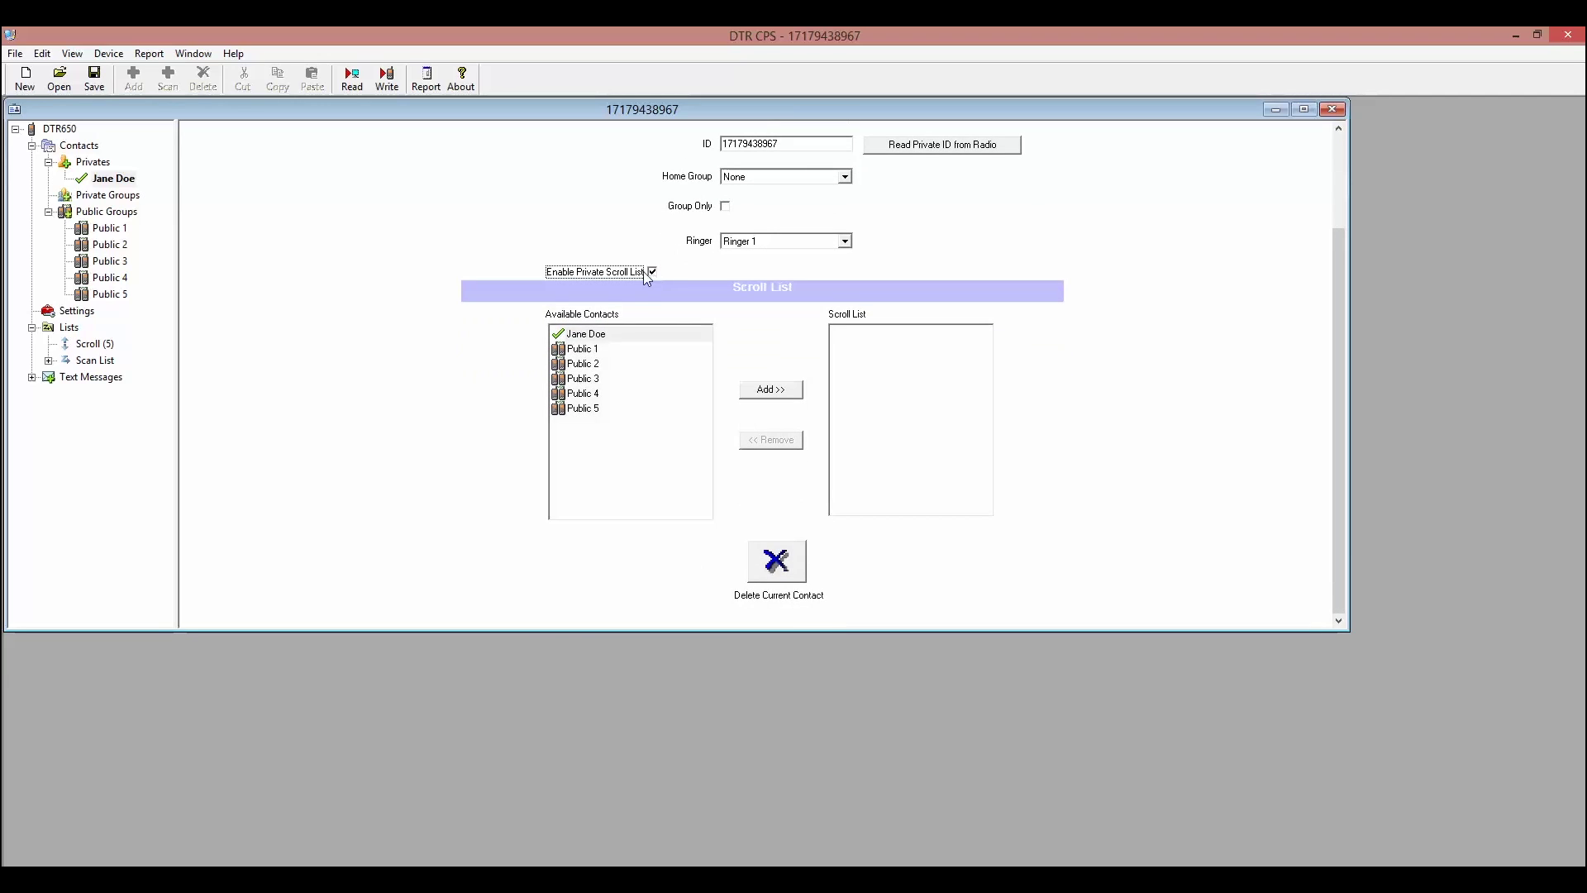
click(581, 349)
click(755, 389)
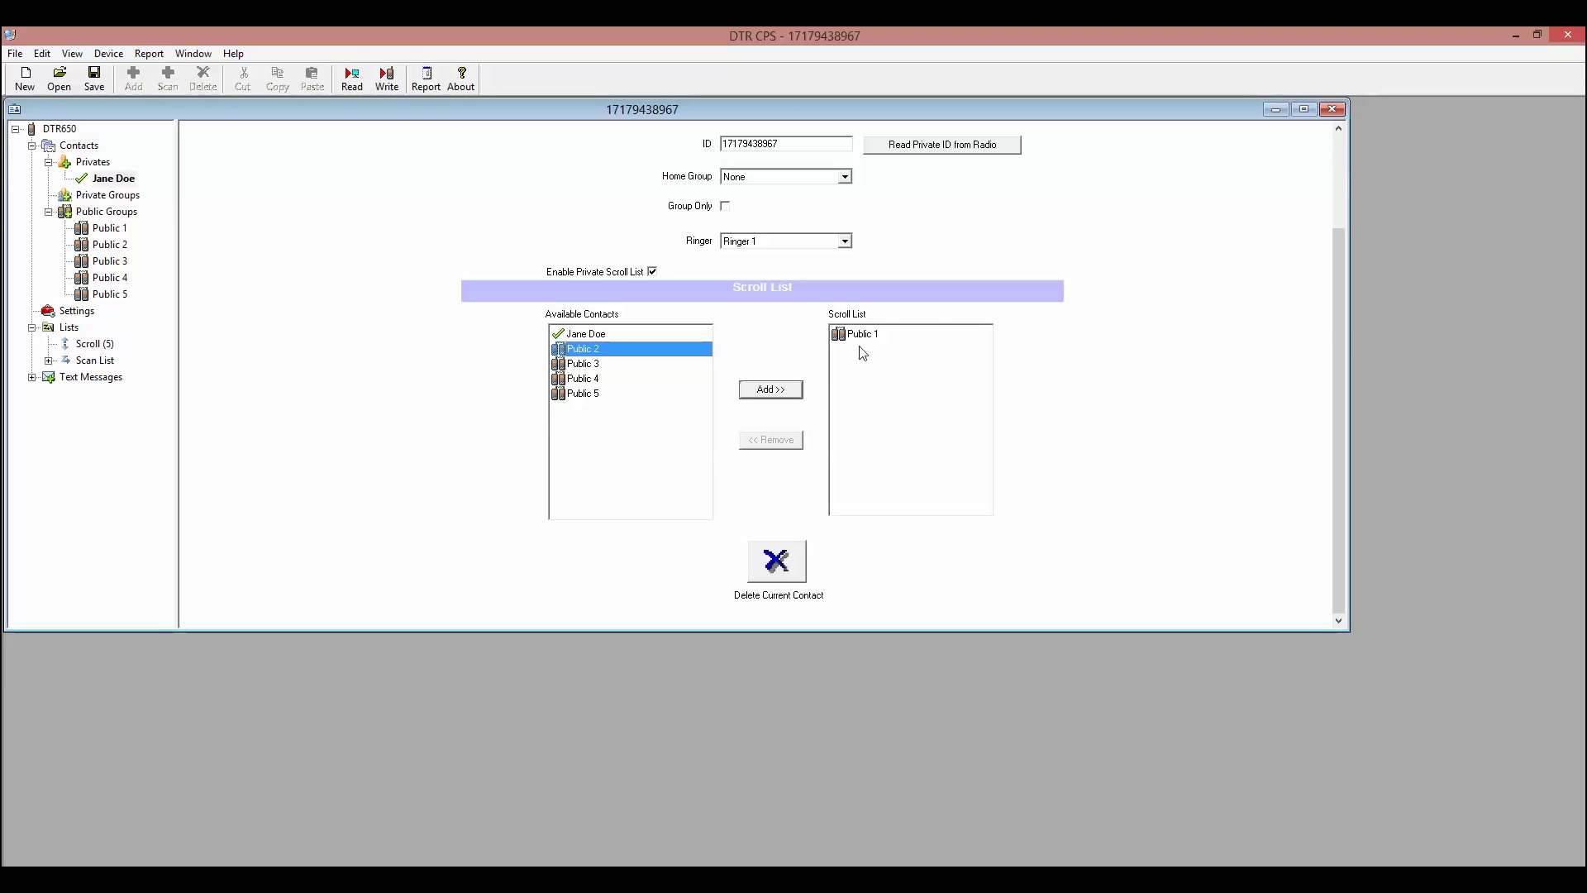
click(867, 338)
click(771, 440)
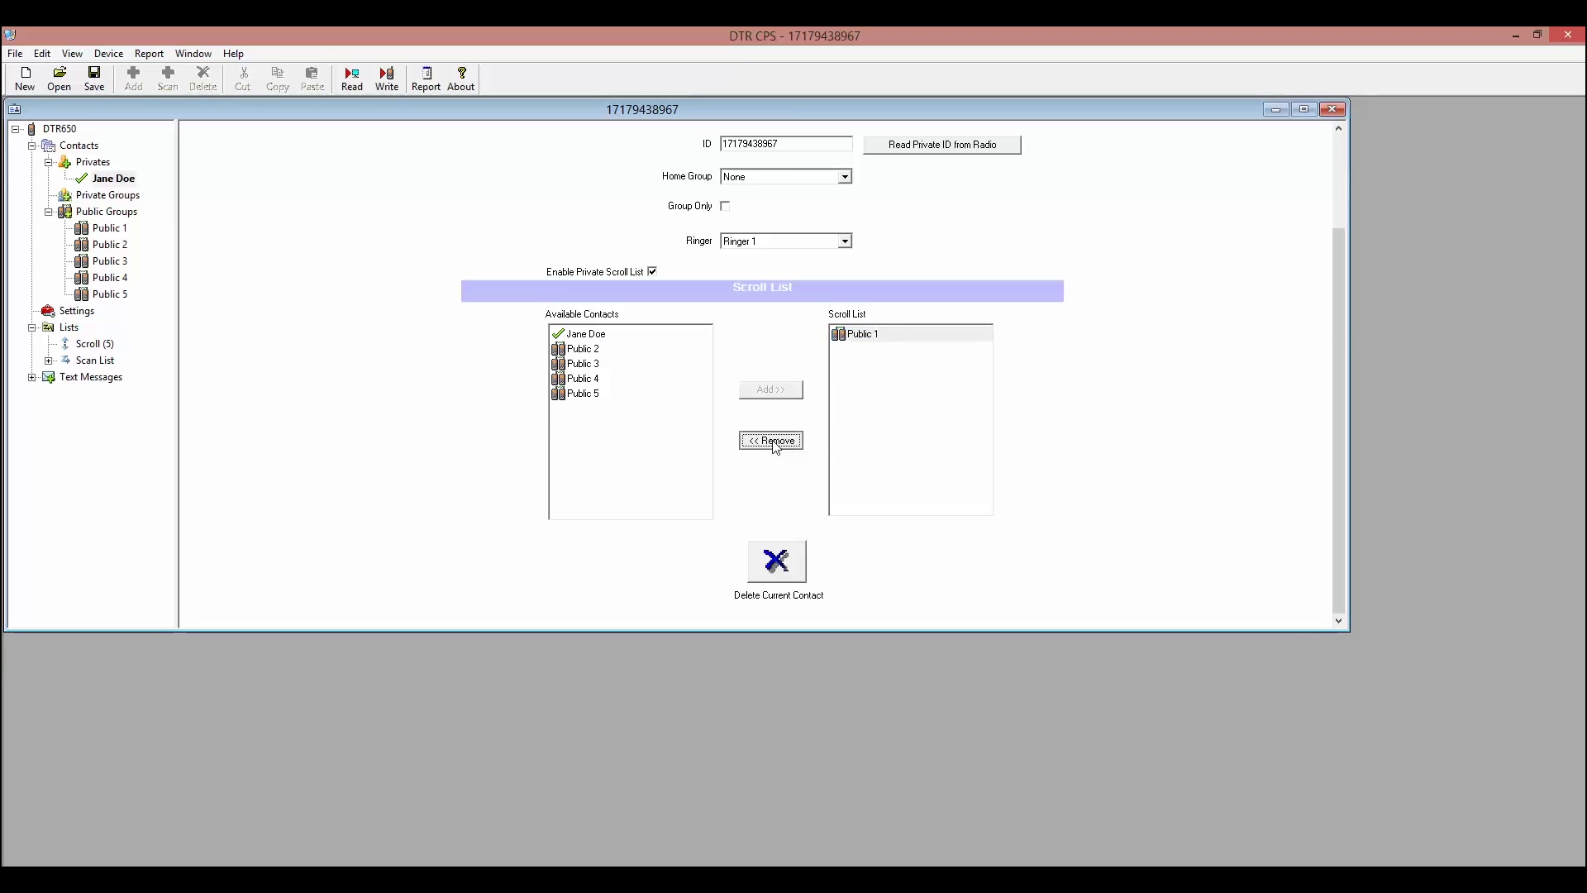
click(652, 273)
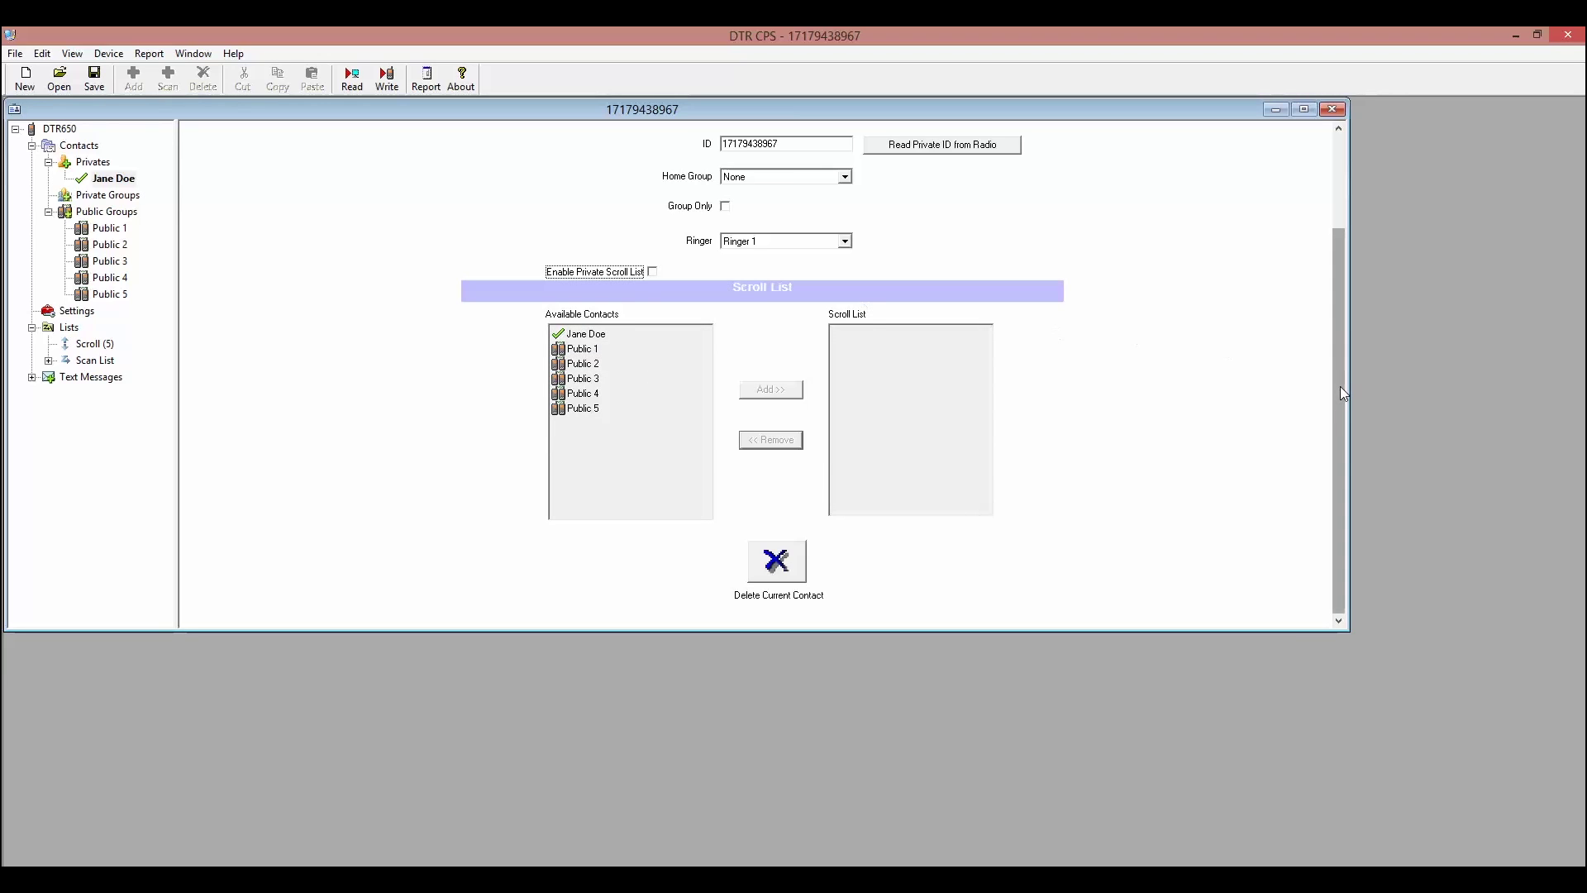
drag(1341, 386, 1329, 260)
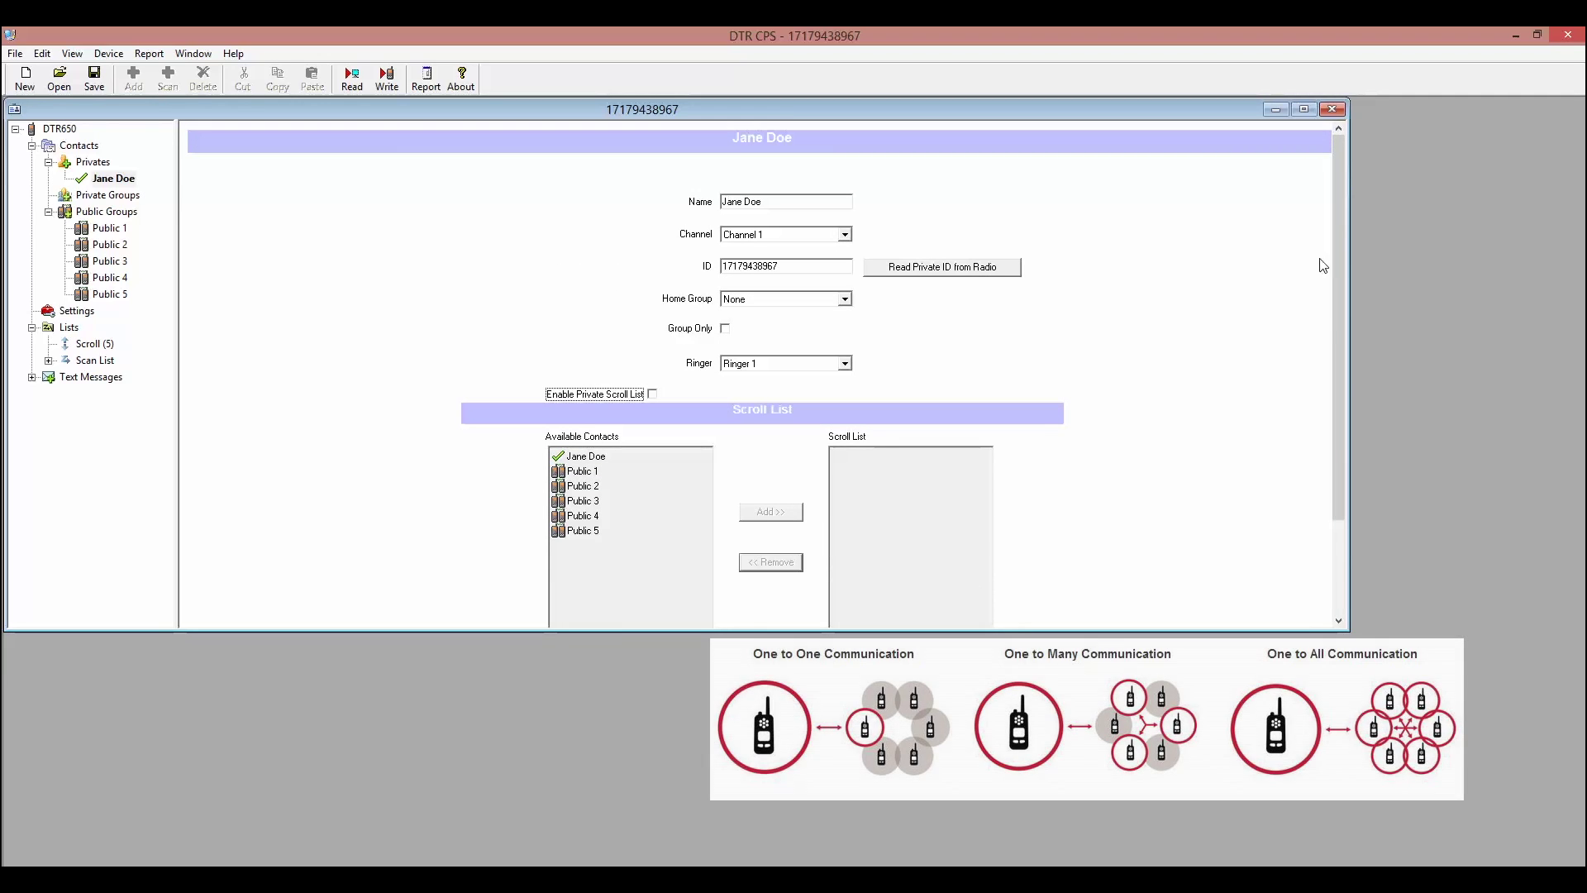
- Create a new private group named Operations
click(113, 198)
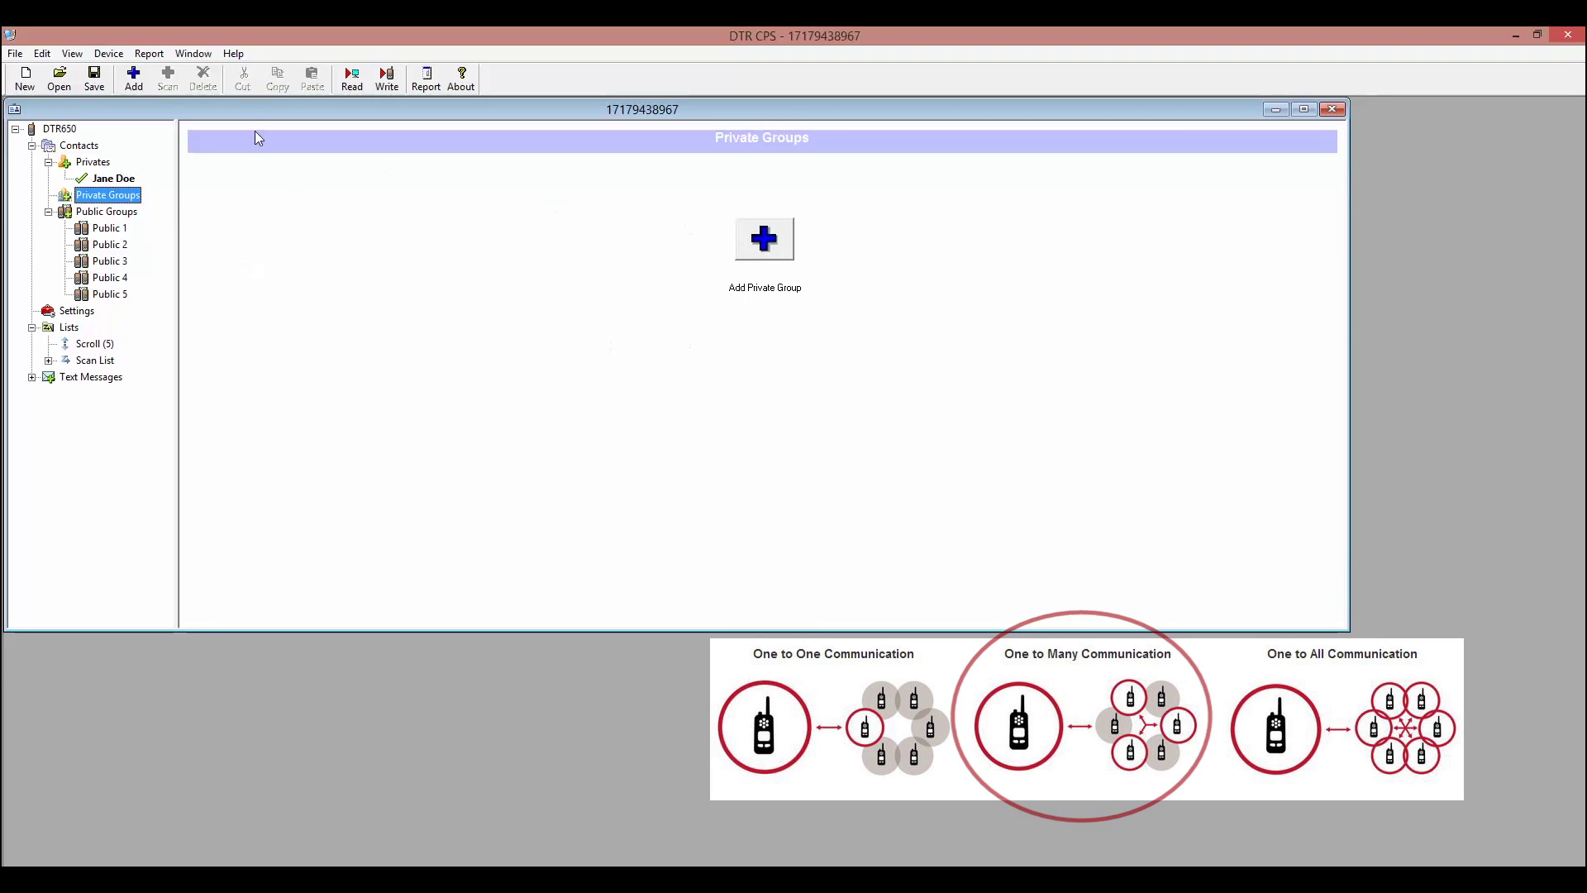
click(133, 76)
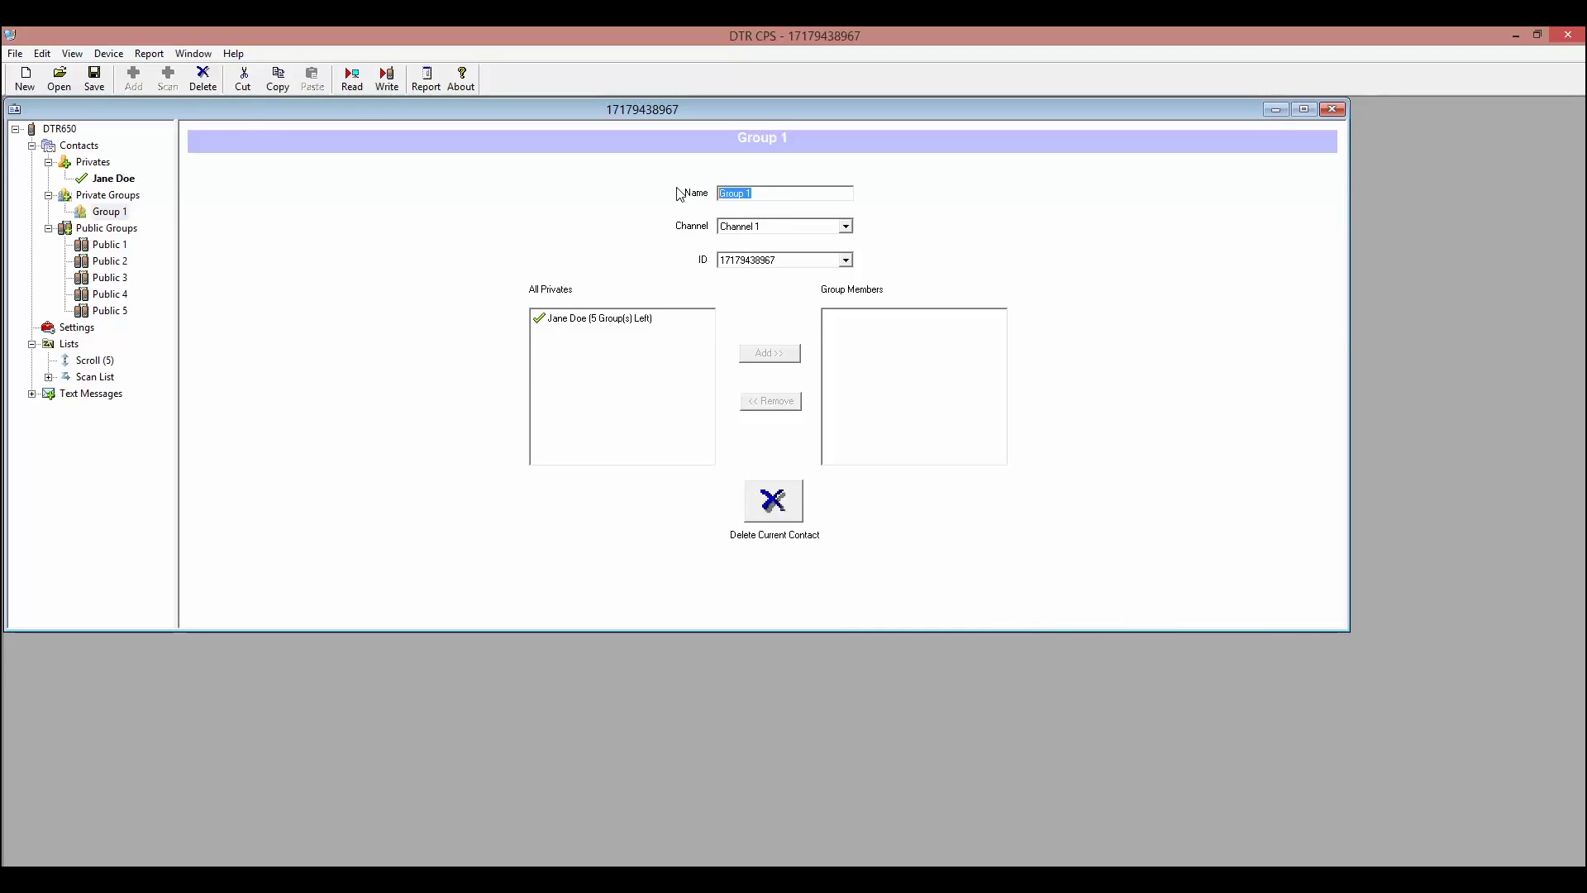
text(0)
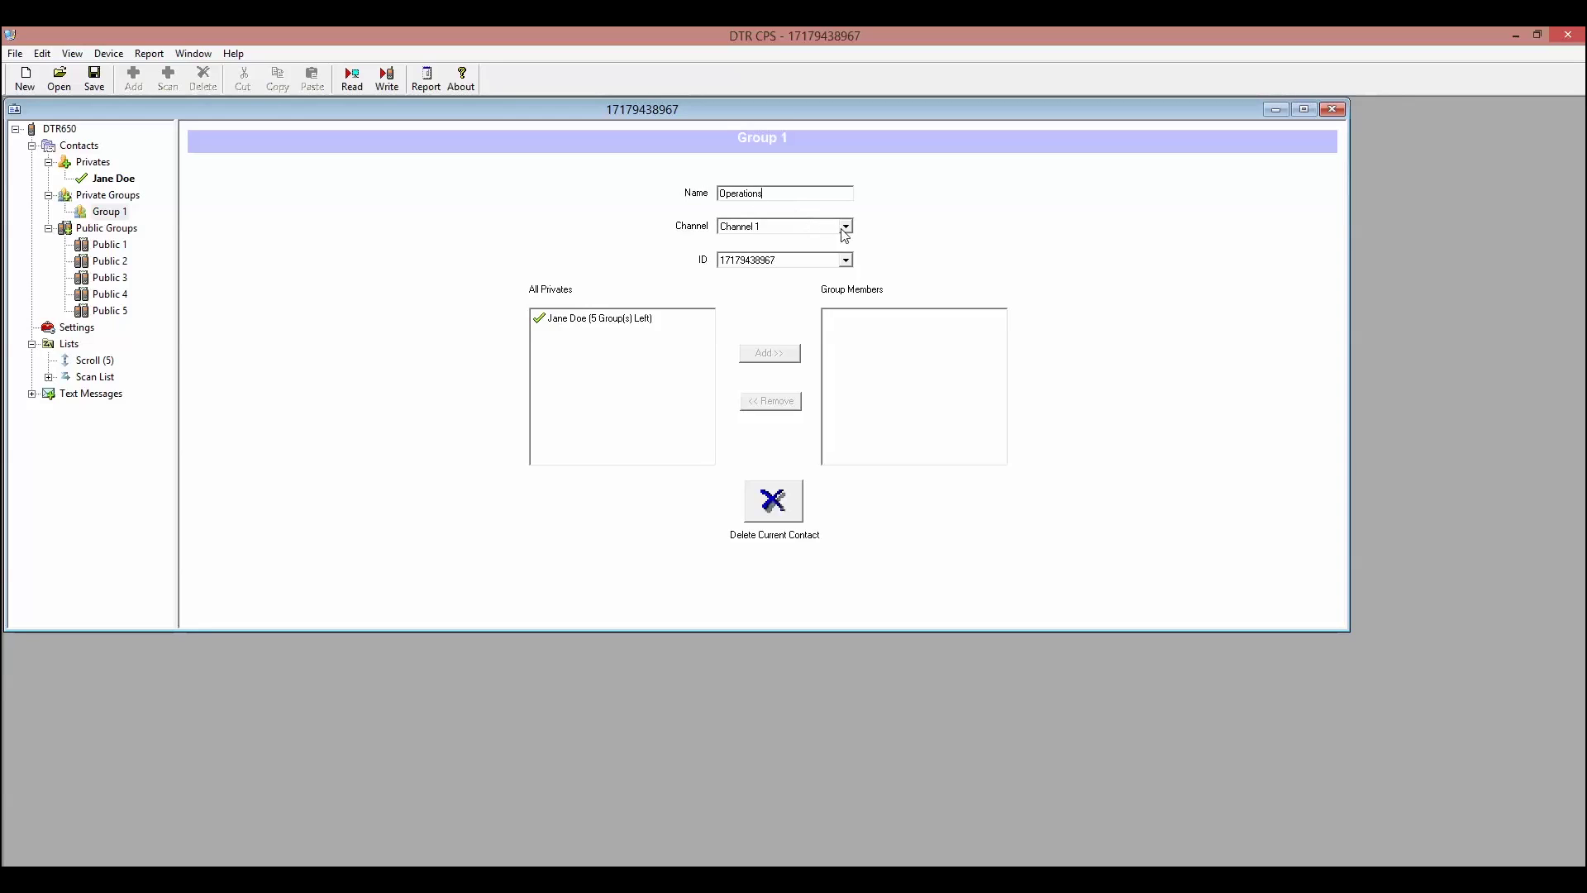
- Add the private contact as a member of the Operations group
click(603, 319)
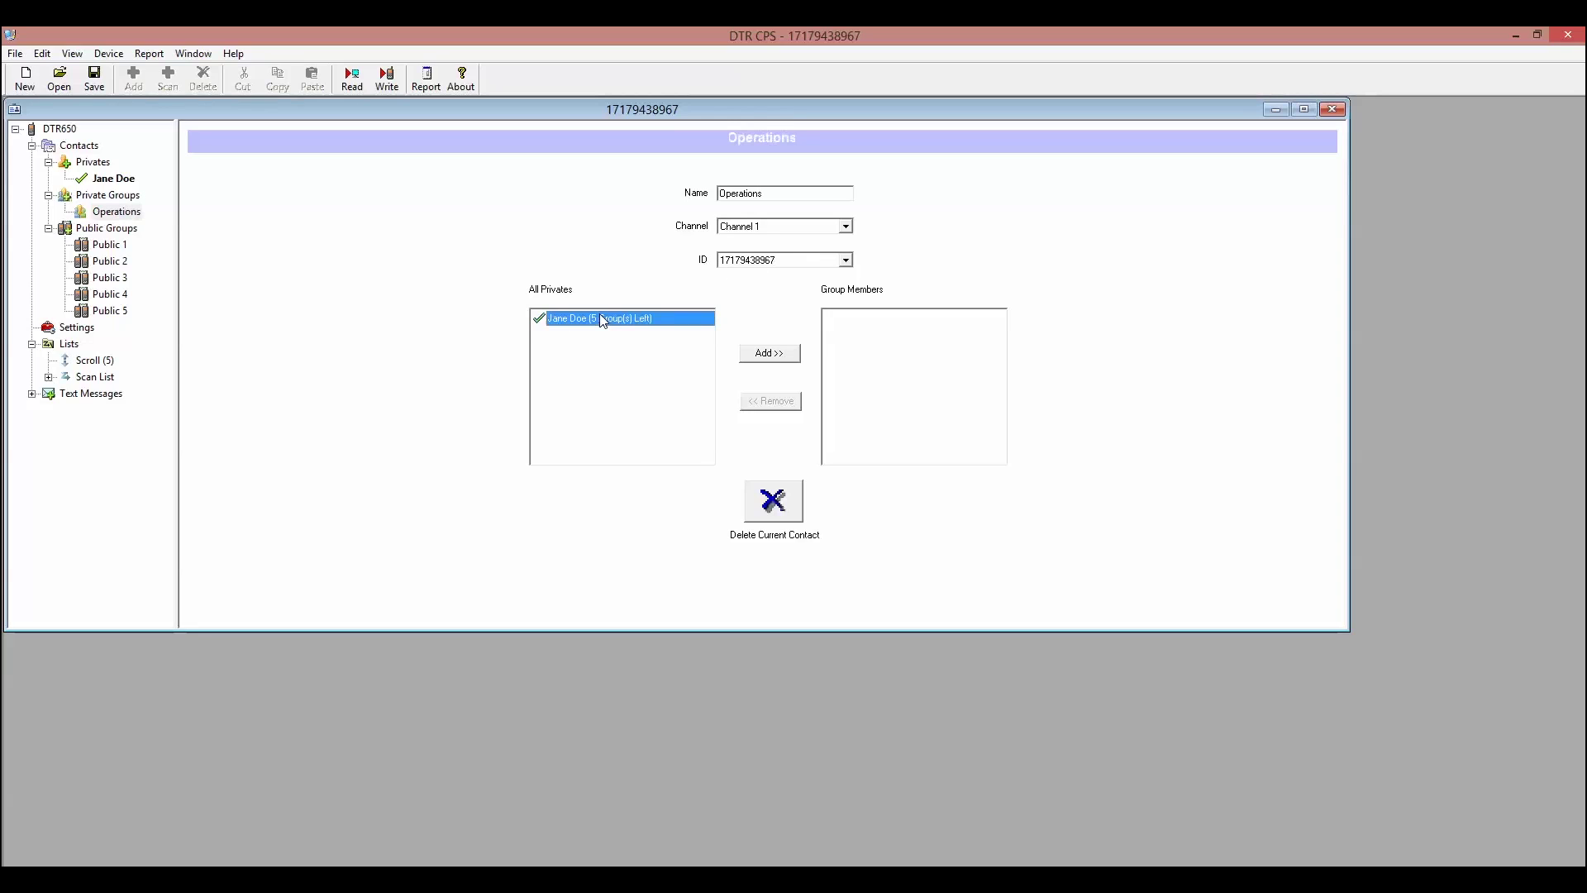
click(770, 355)
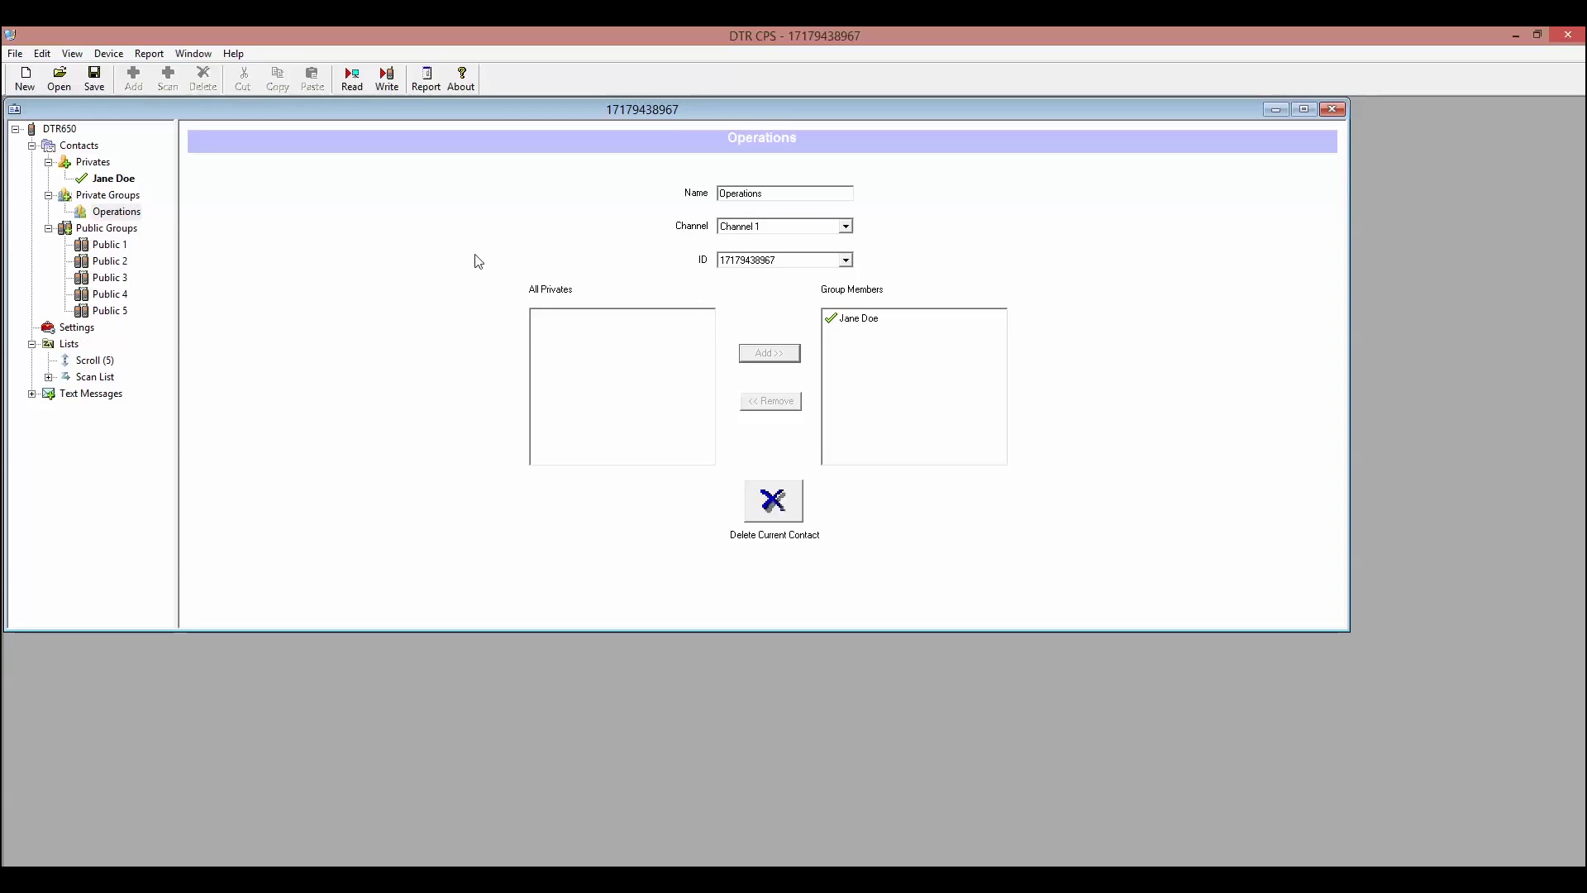
click(118, 180)
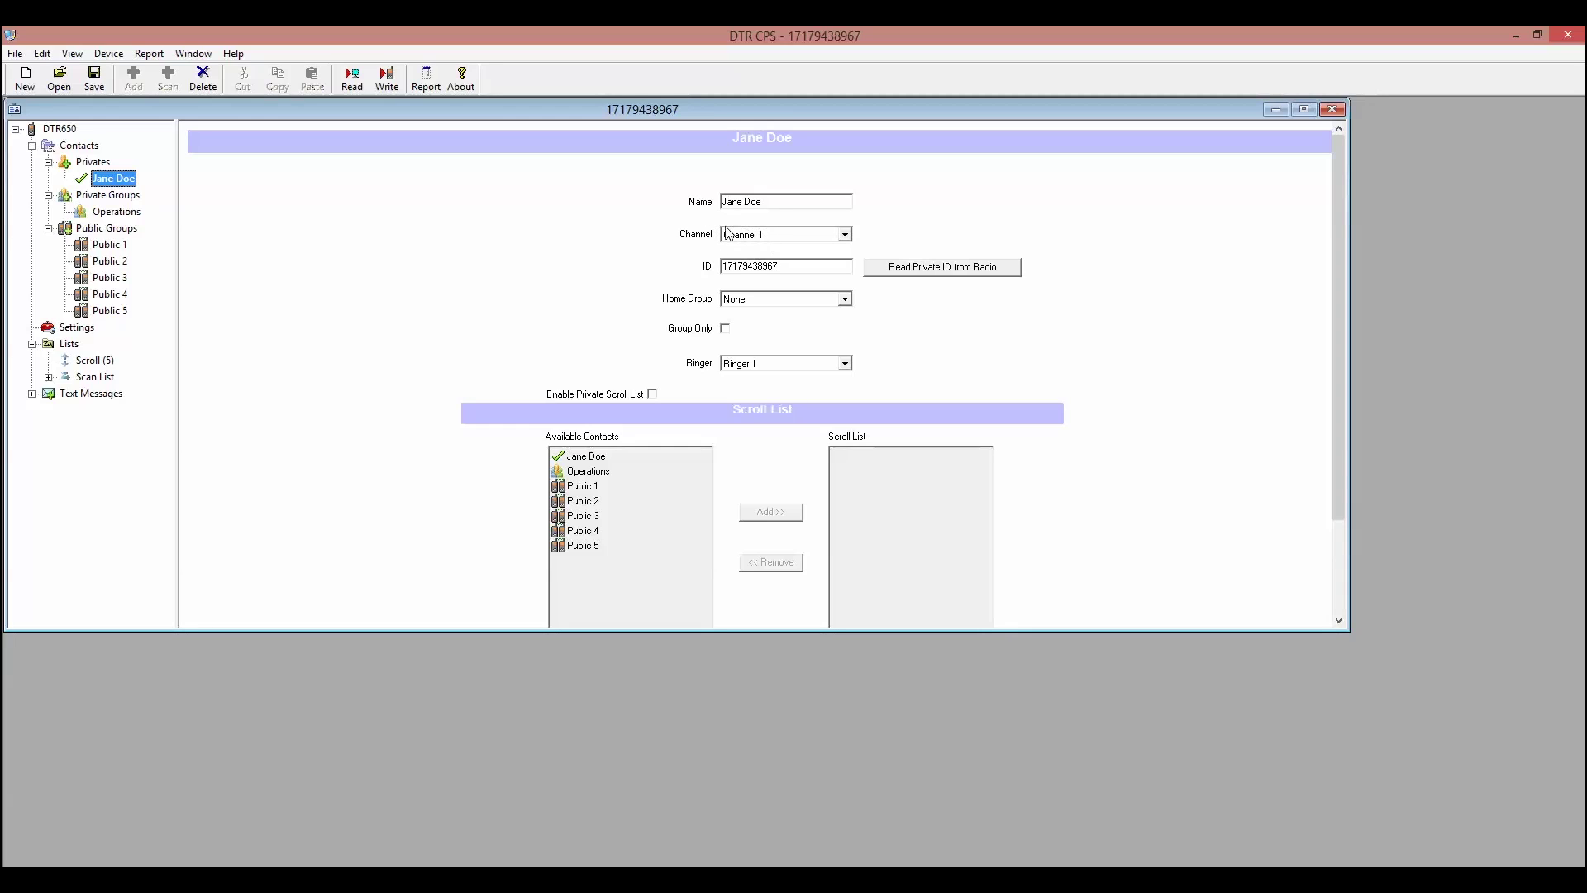
click(117, 213)
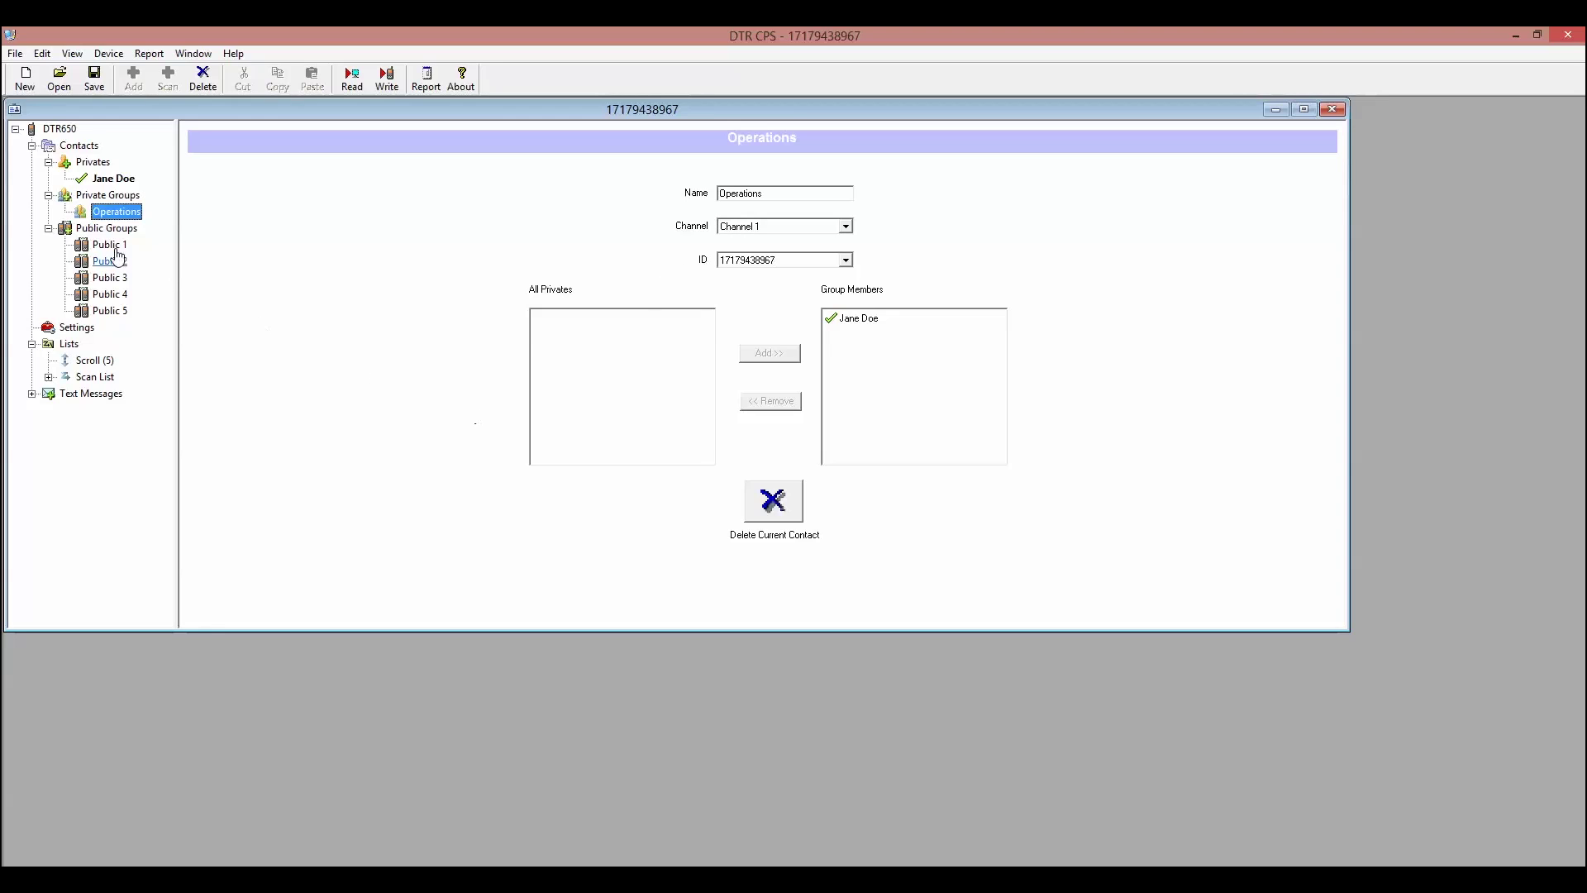
click(105, 228)
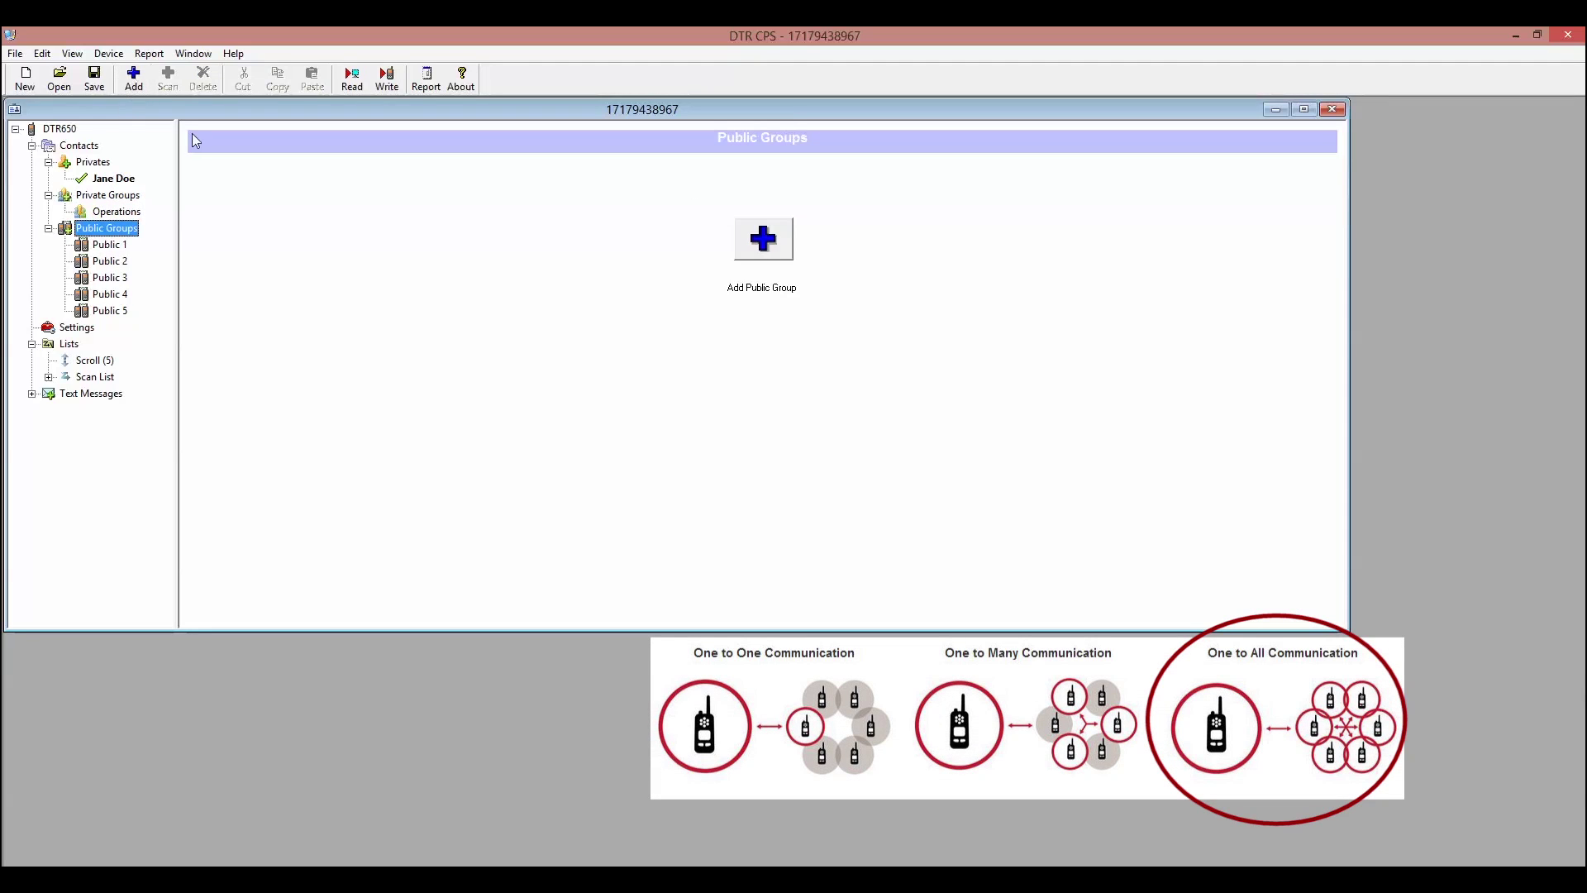
- Rename public group Public 1 to 'All Call'
click(92, 248)
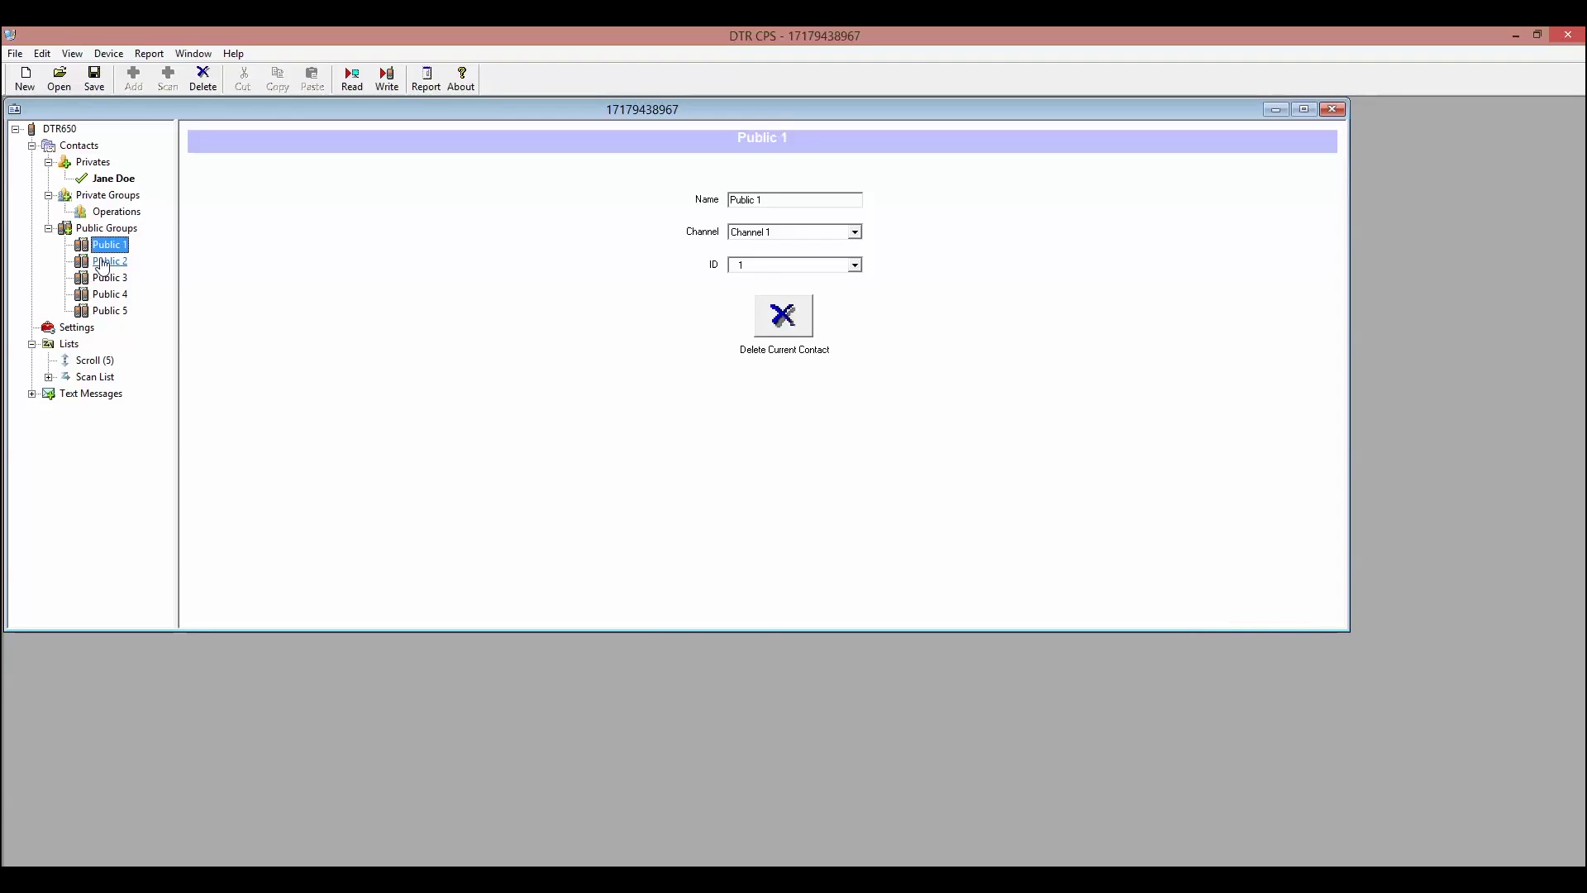
drag(800, 201, 662, 199)
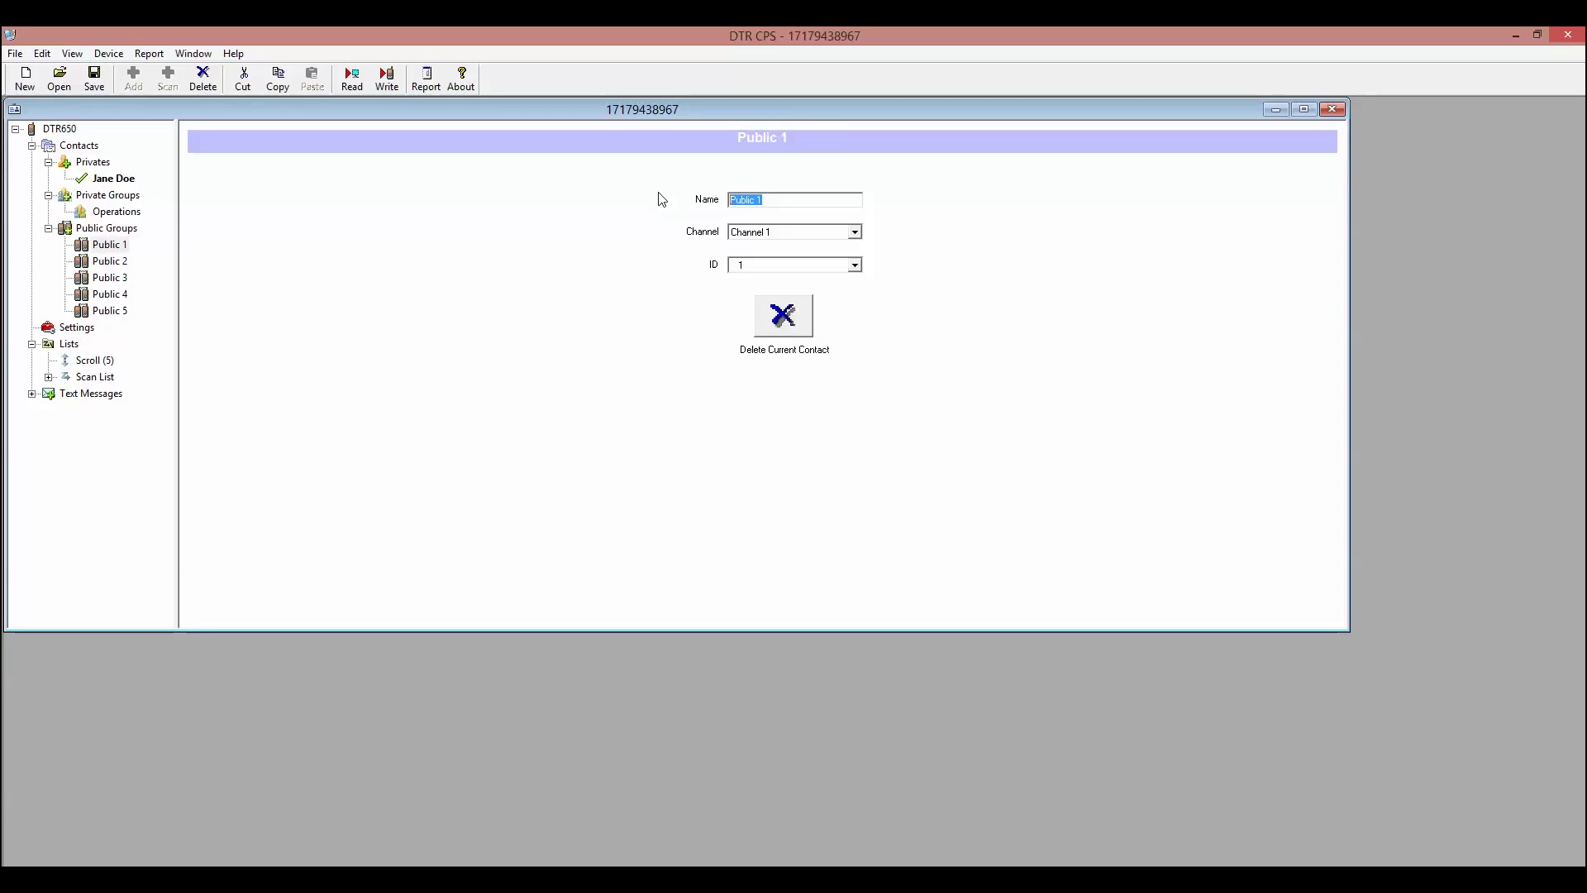
text(All Call)
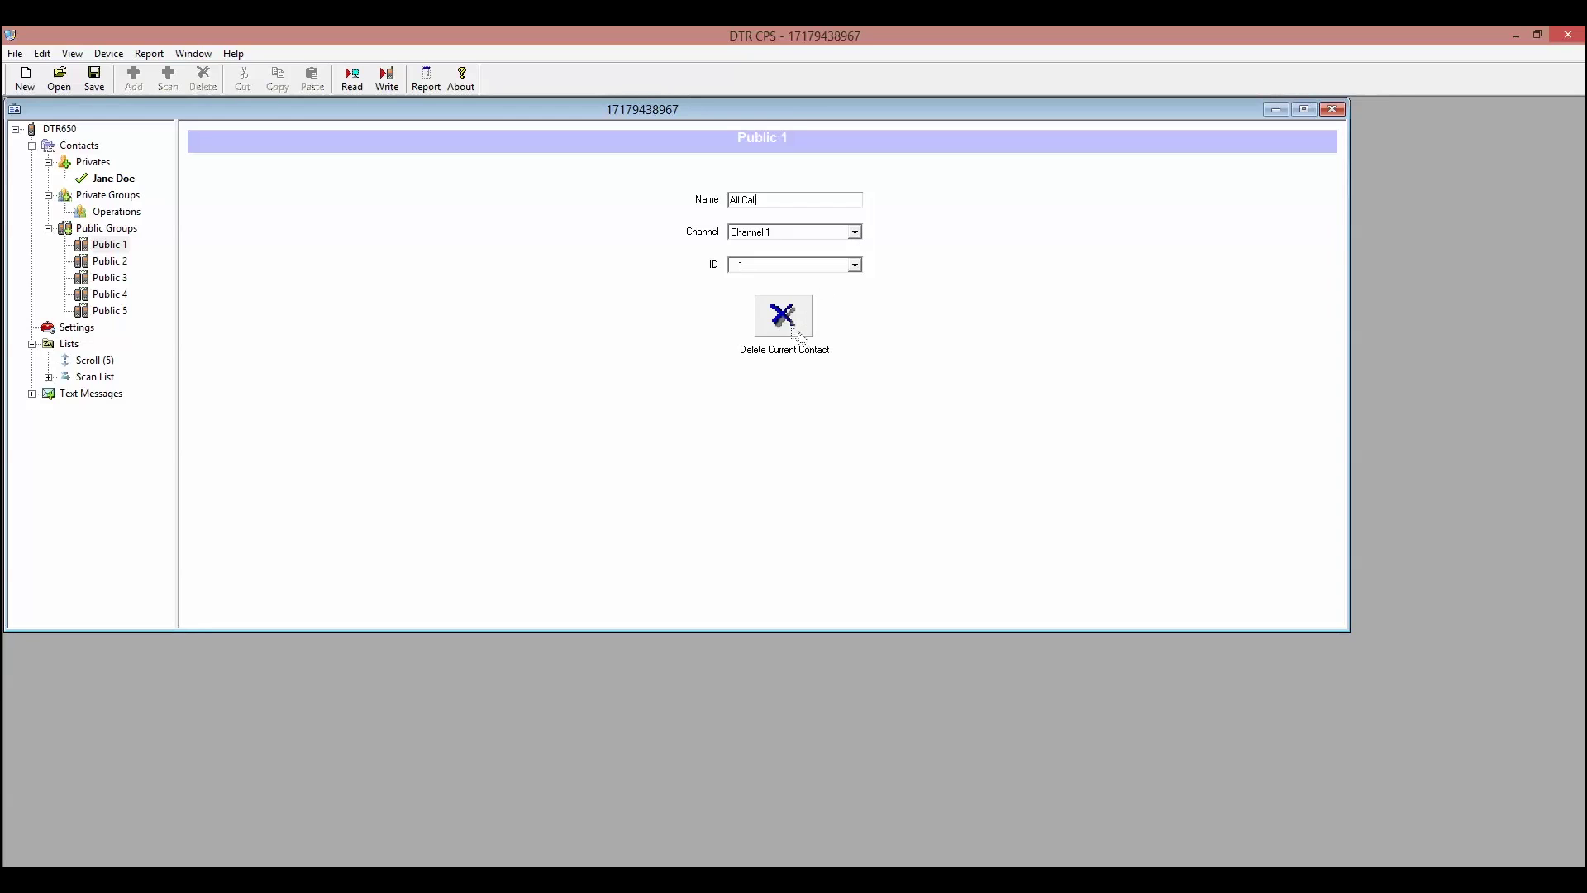
click(103, 263)
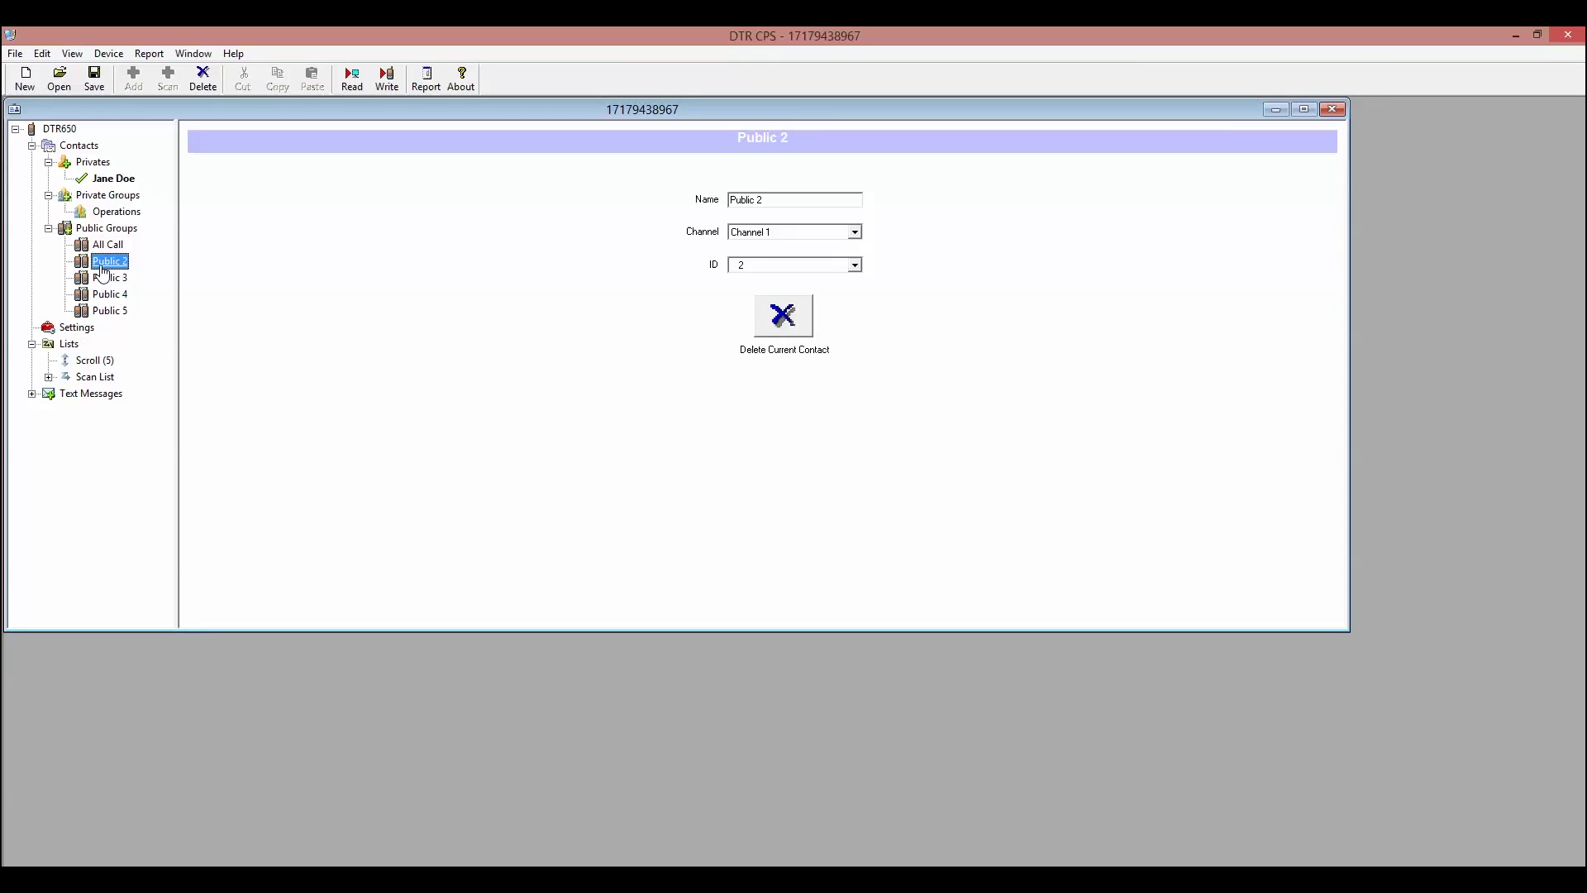
- Delete public groups Public 2 through Public 5
click(205, 81)
click(209, 82)
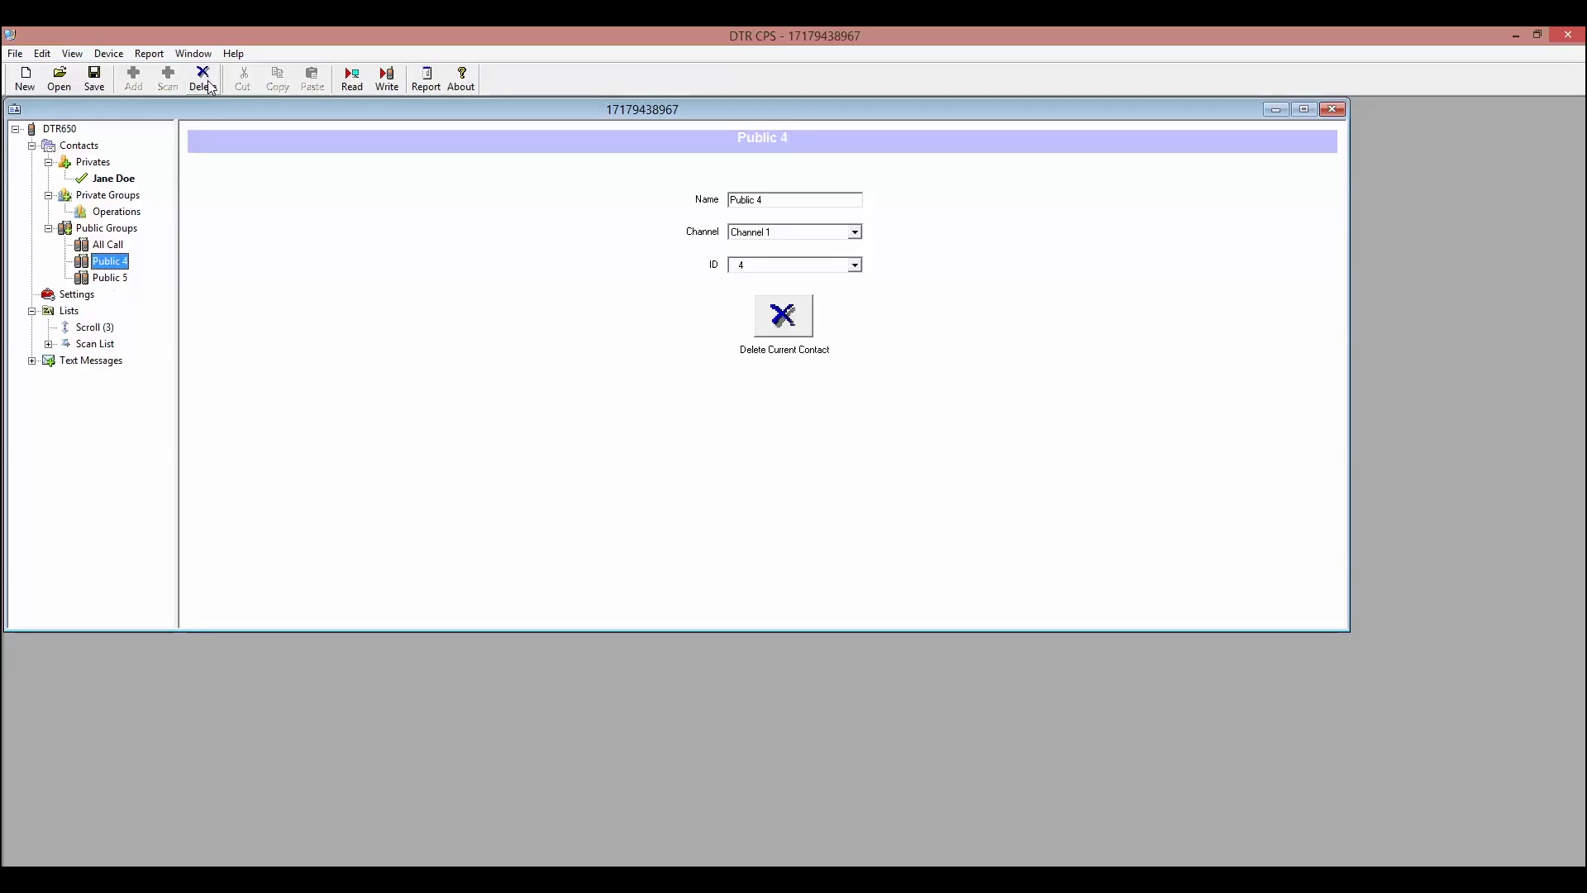
click(210, 85)
click(211, 87)
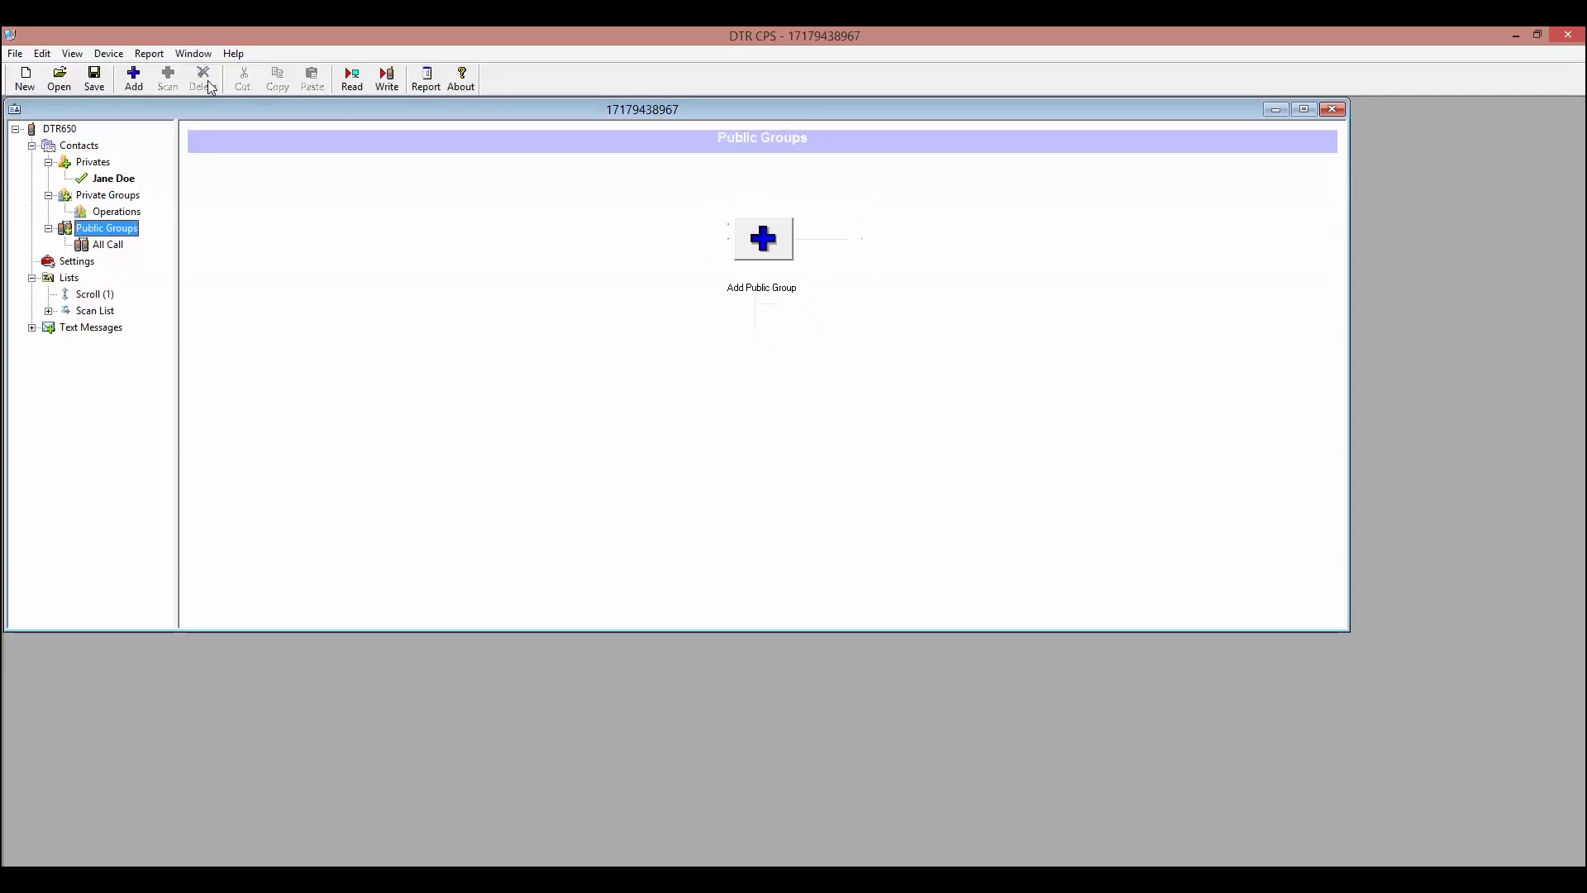
click(77, 262)
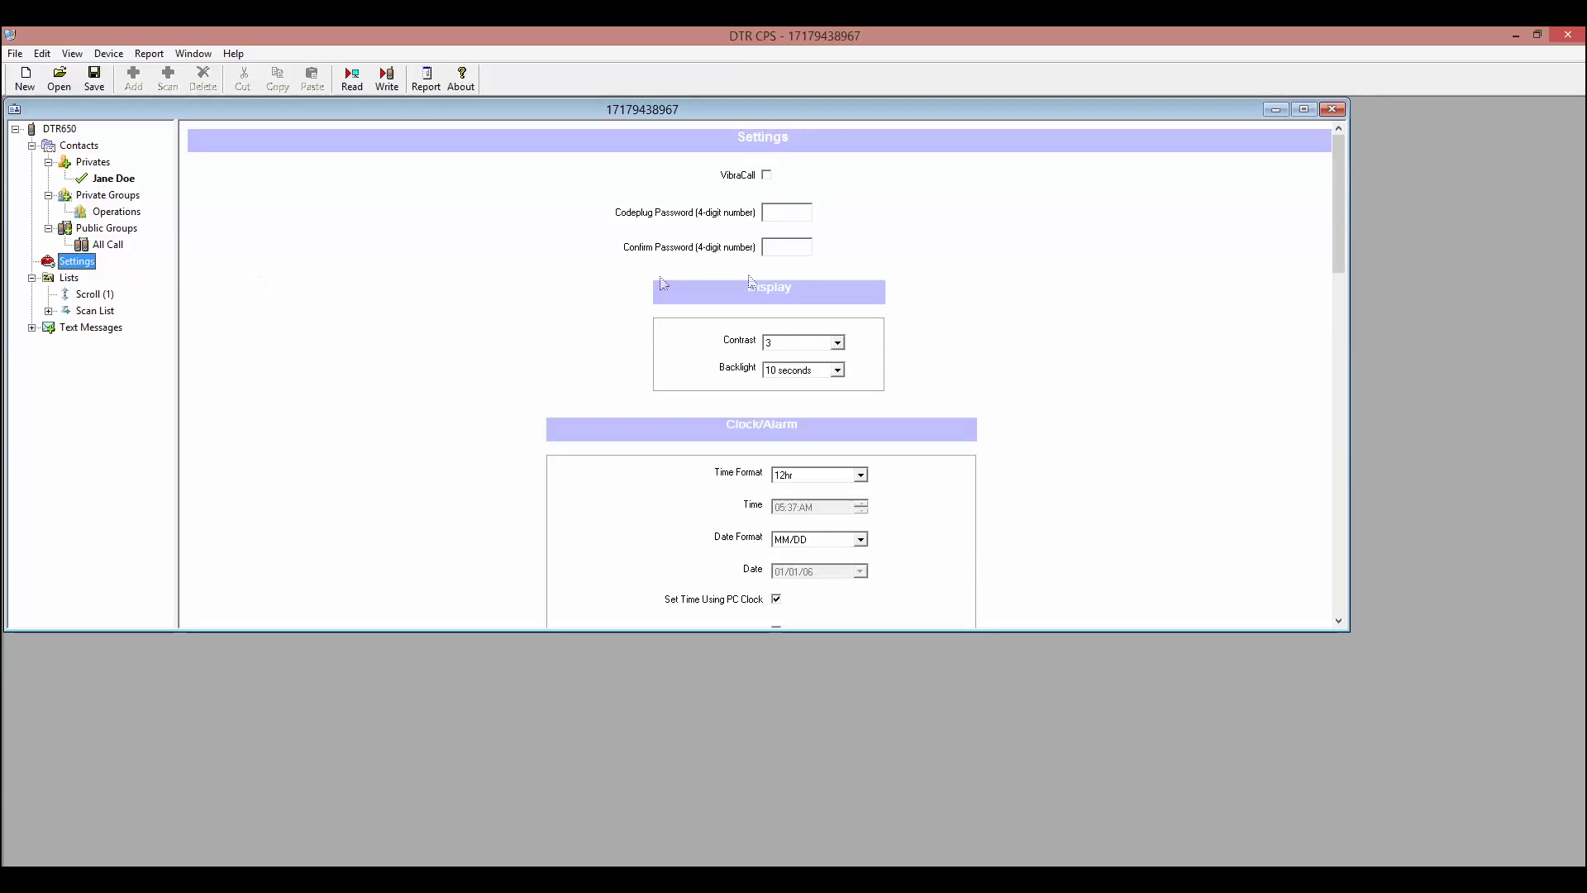
- Turn on VibraCall, keep Ringer volume at 7, and confirm Channel 1 scans All Call
click(767, 176)
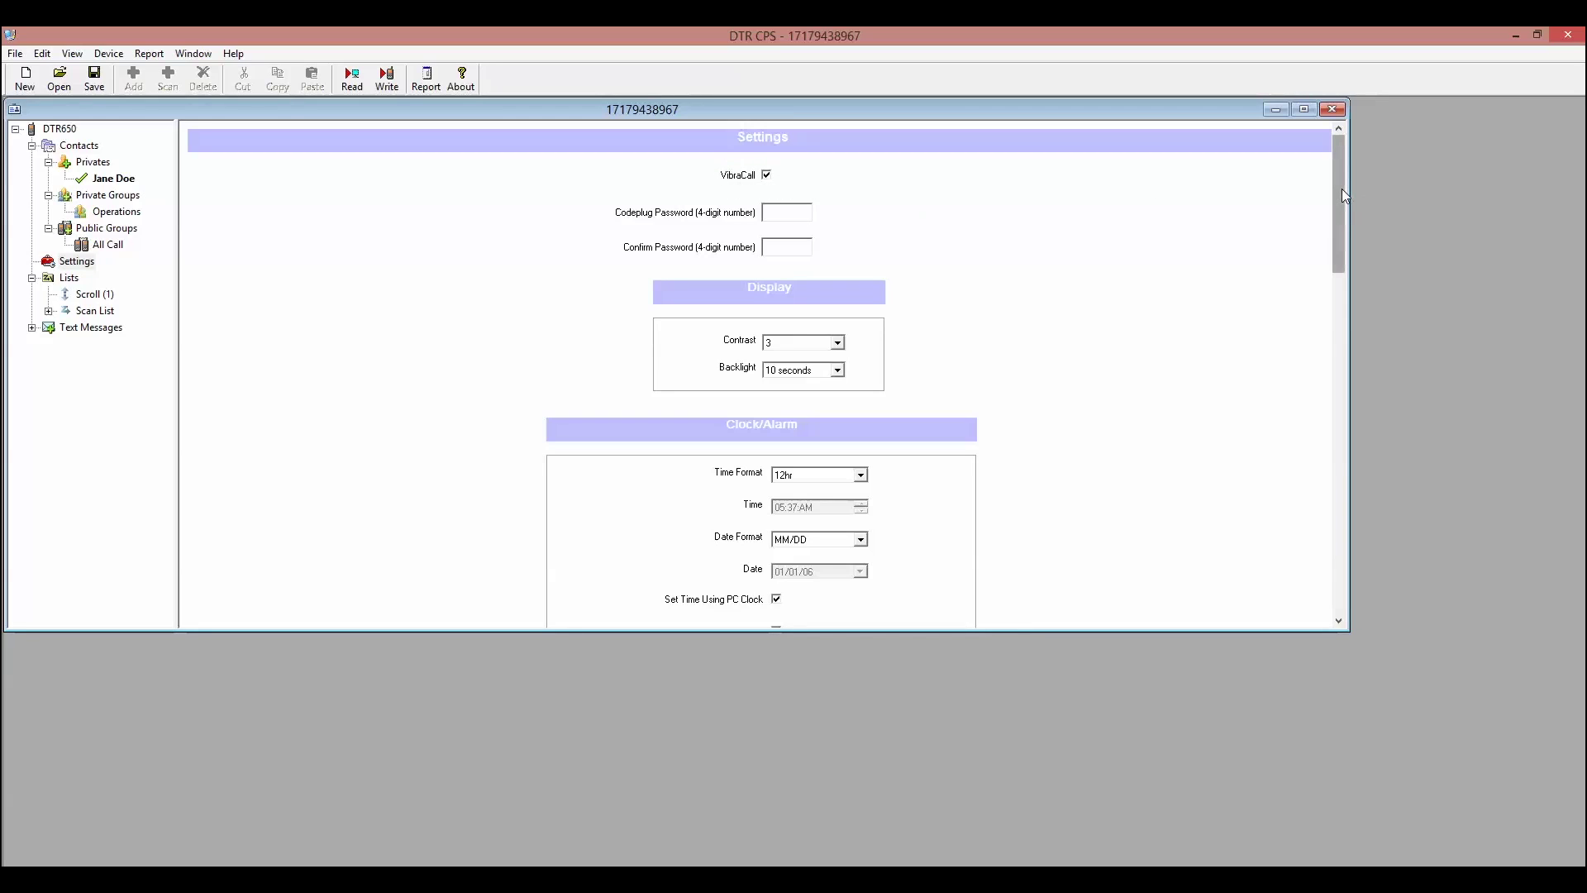
drag(1341, 190, 1326, 342)
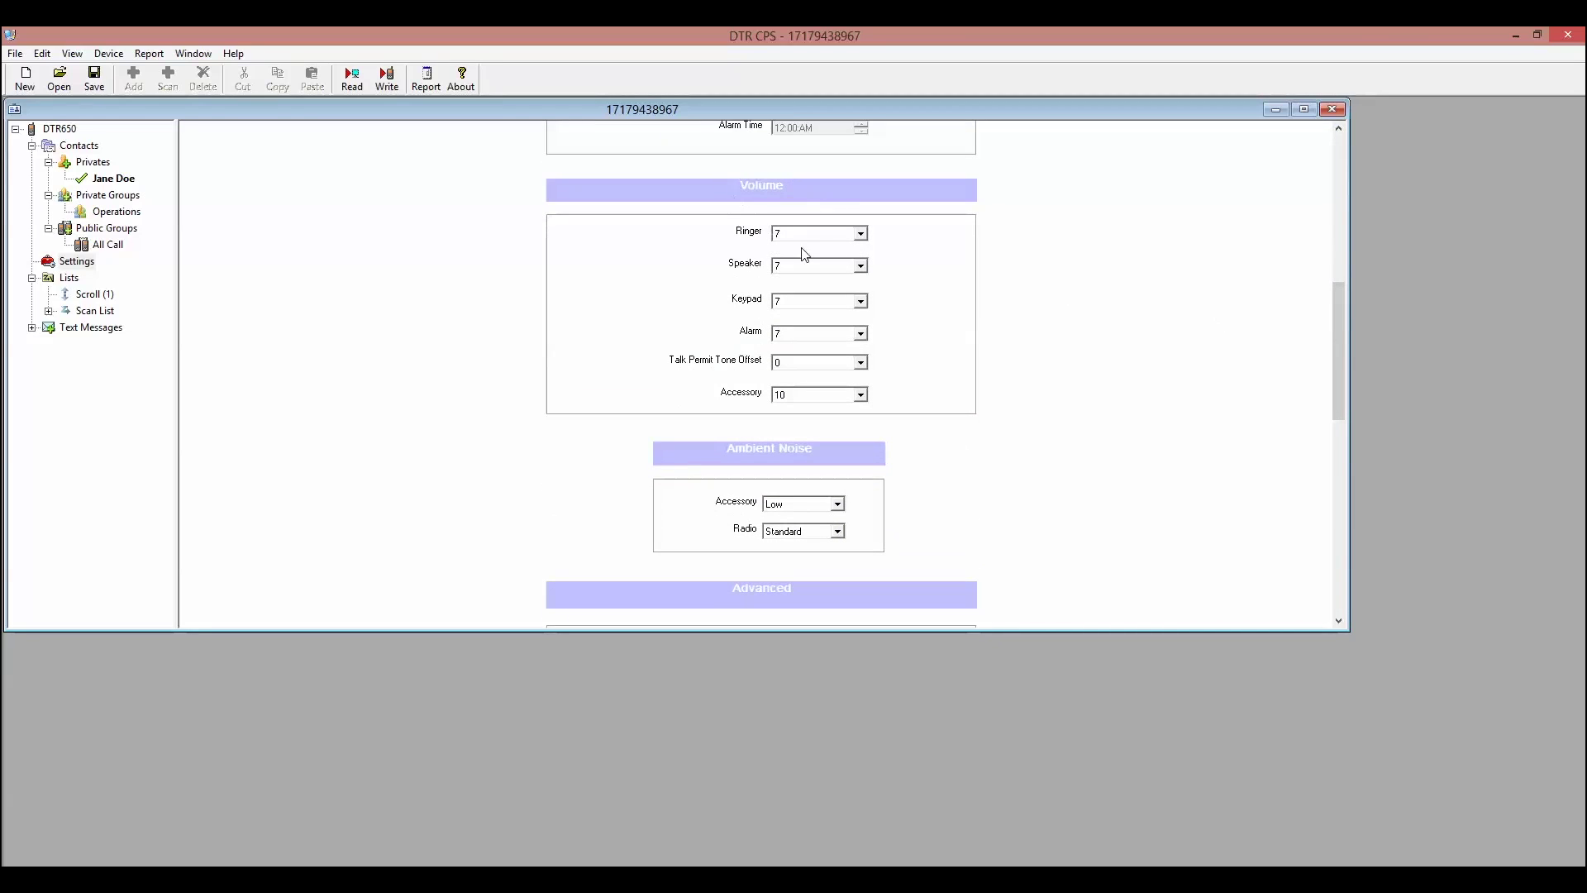
click(861, 234)
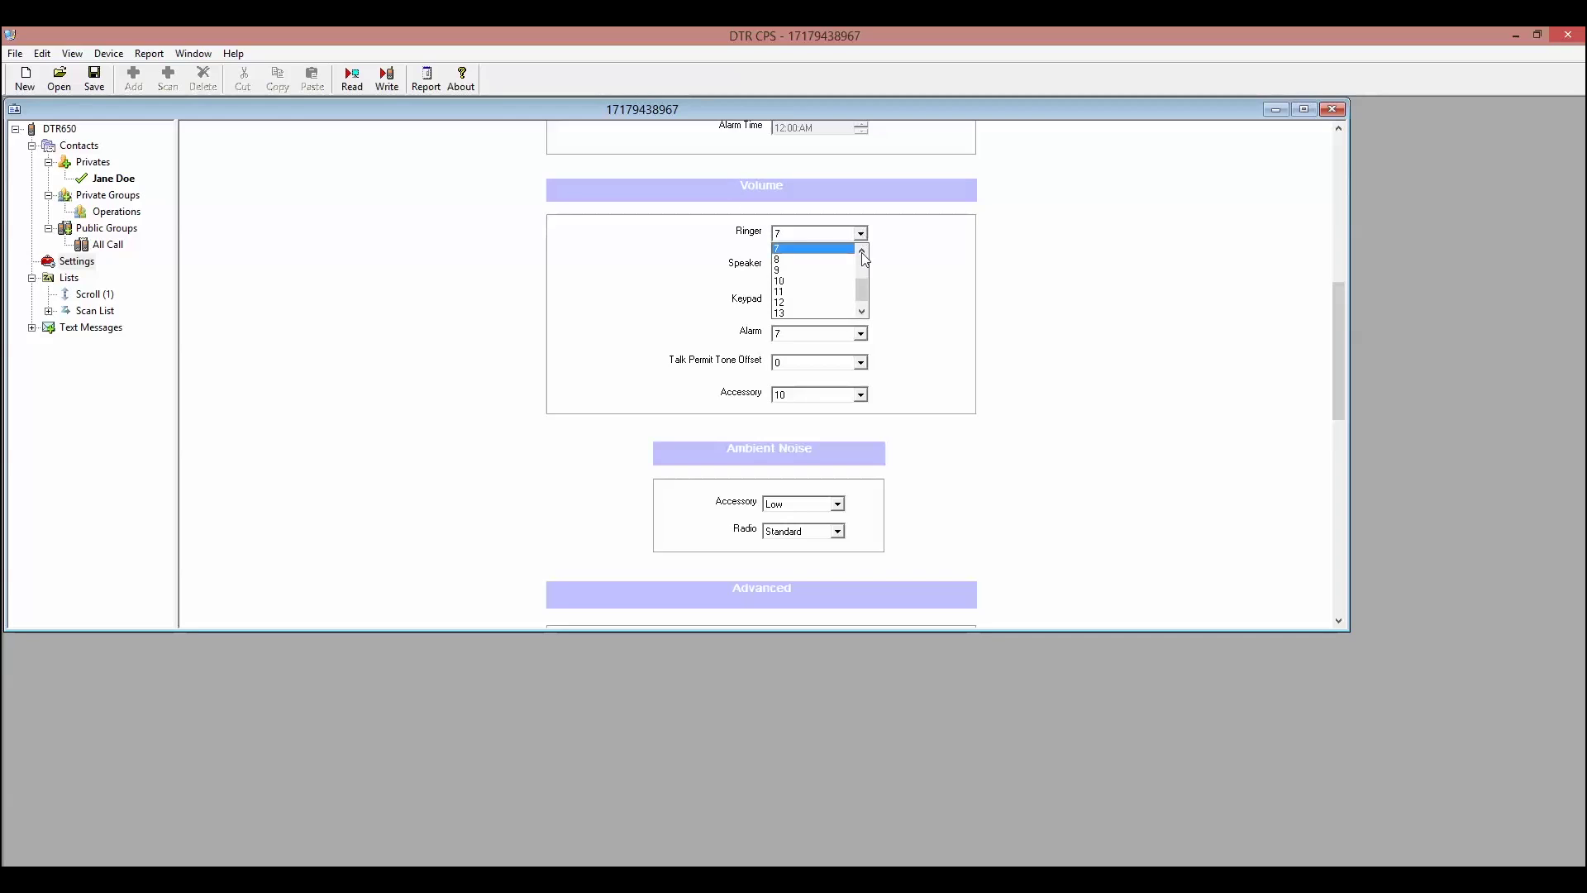
click(861, 313)
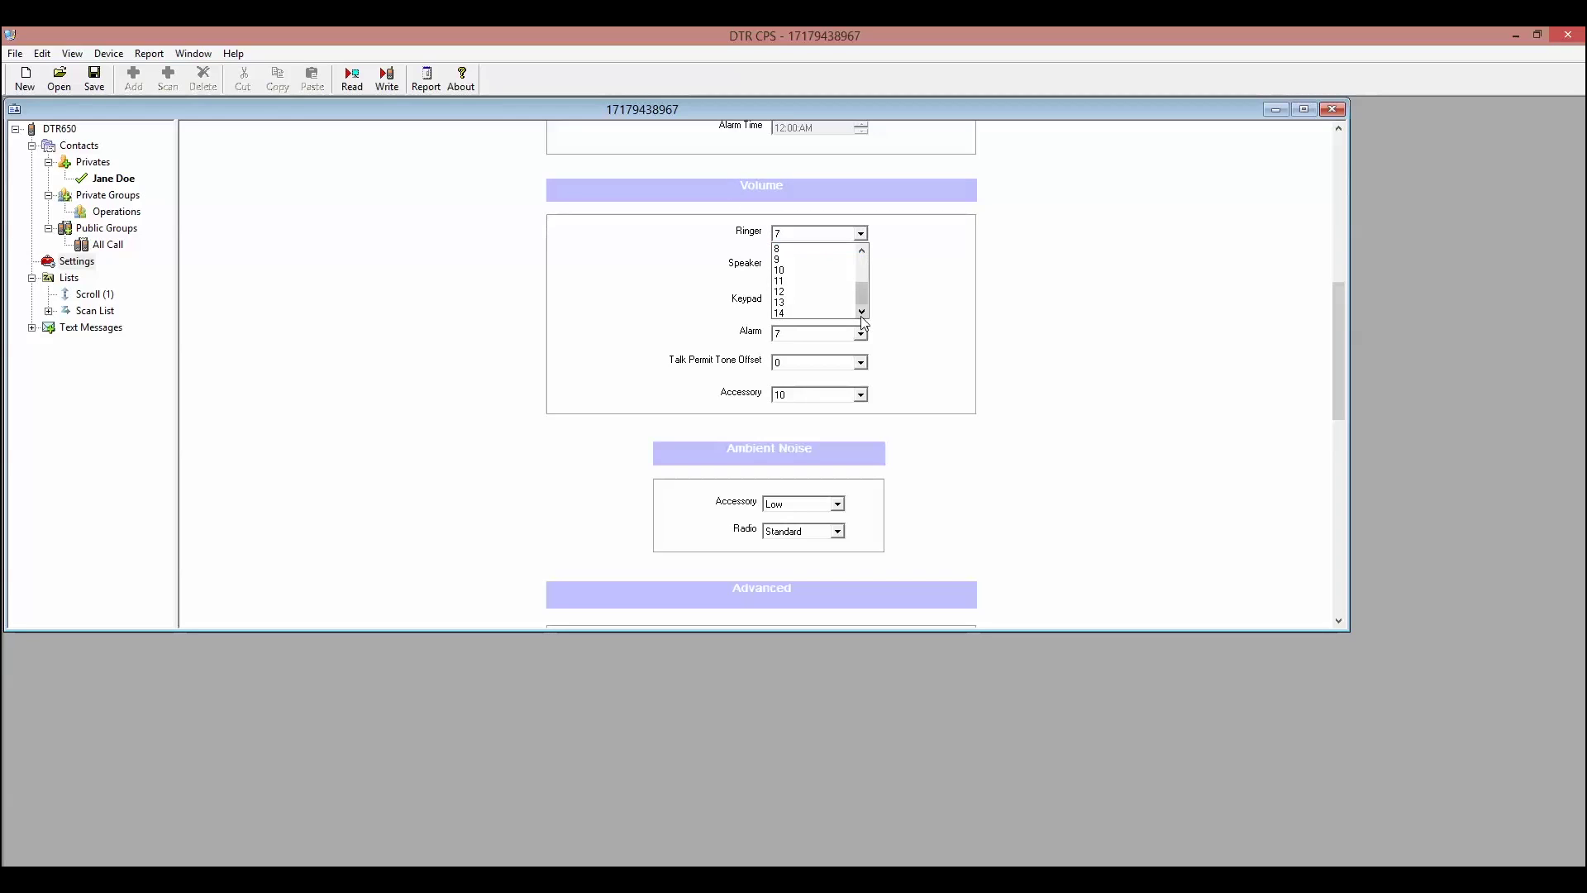
click(1059, 349)
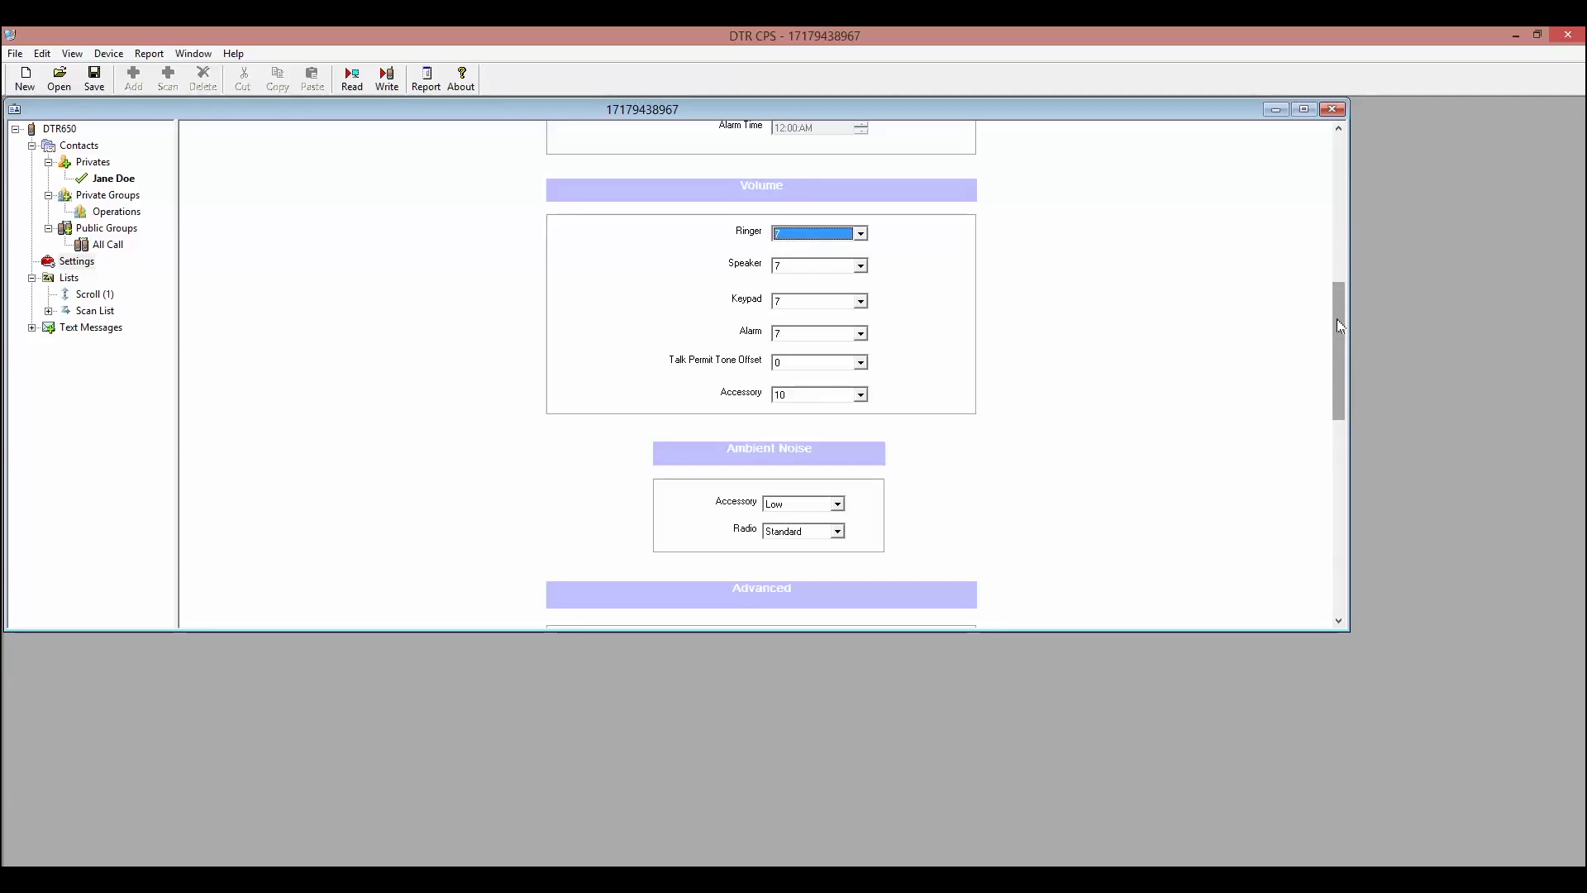
drag(1340, 325, 1303, 562)
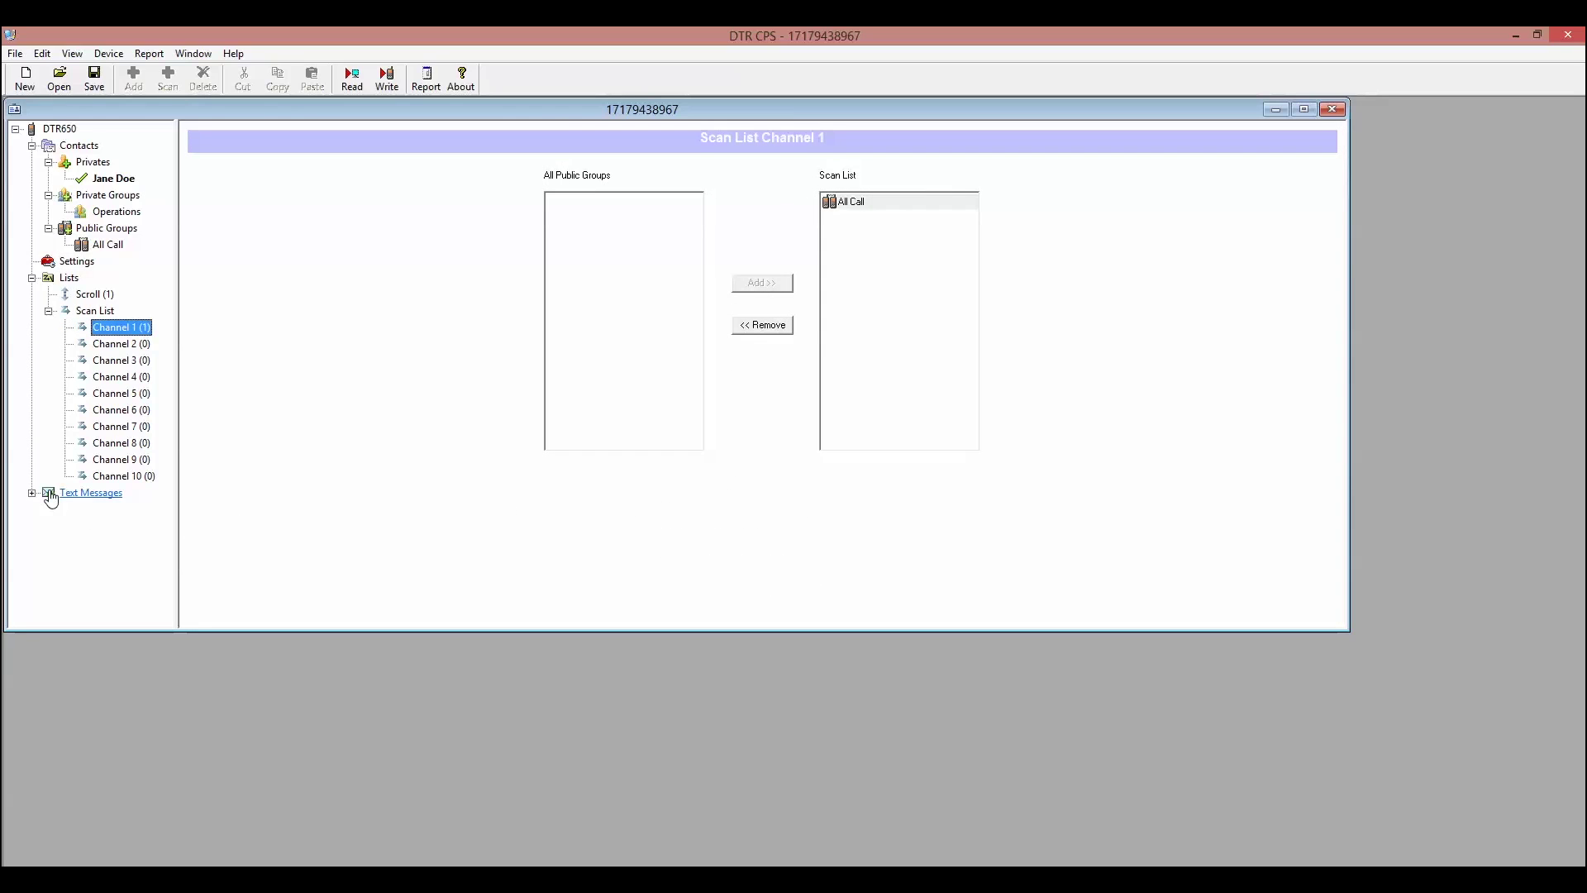
click(51, 496)
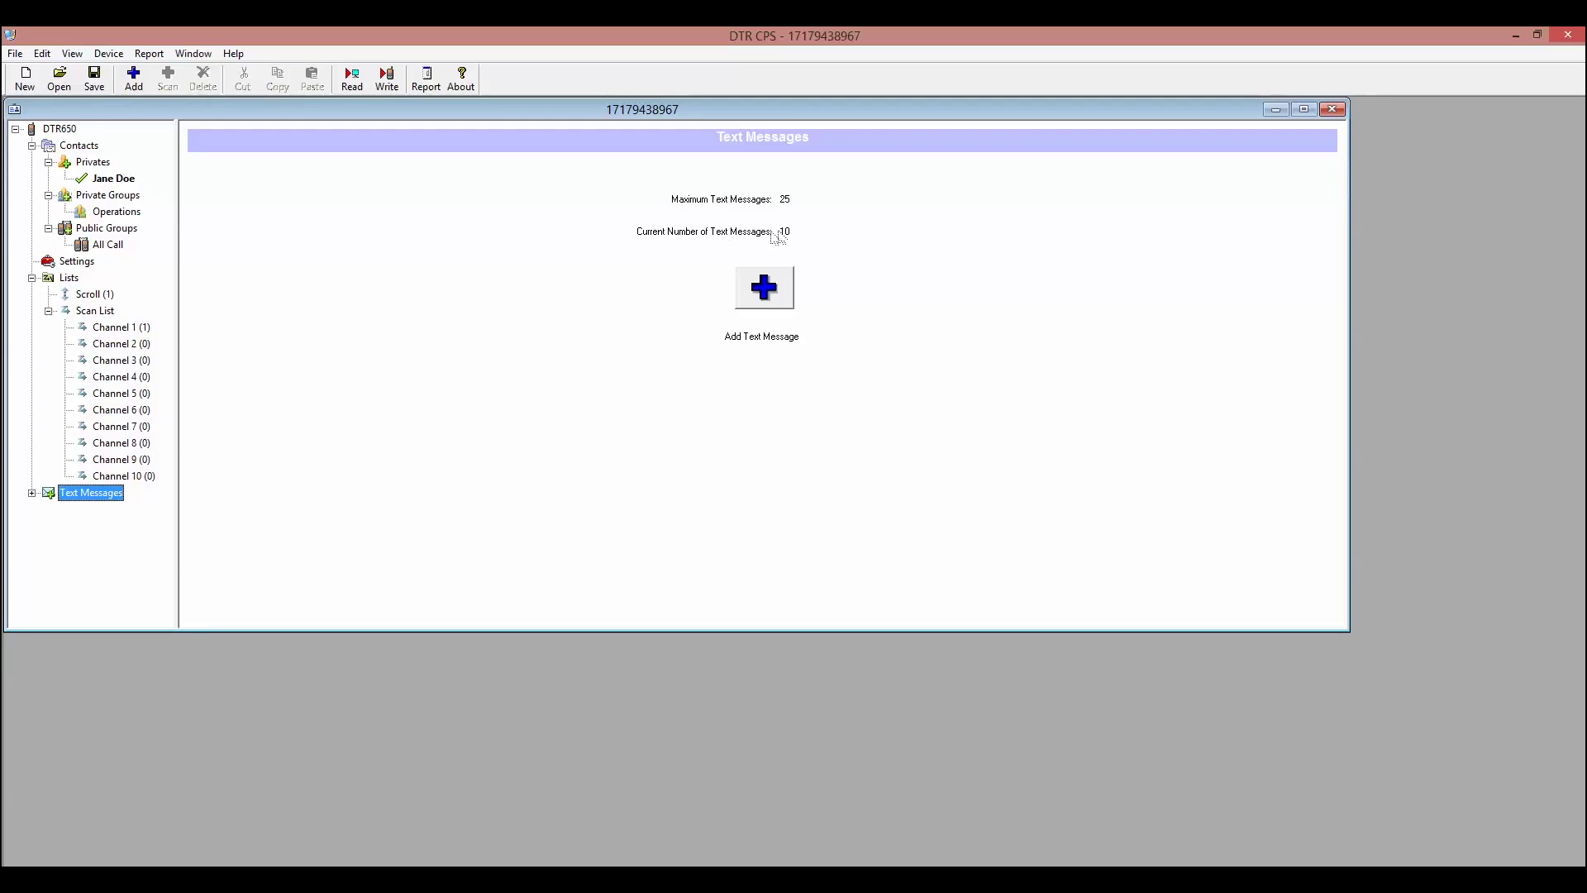
- Browse the stored preset messages such as 'Are you at work?' and 'Thank You.'
click(31, 493)
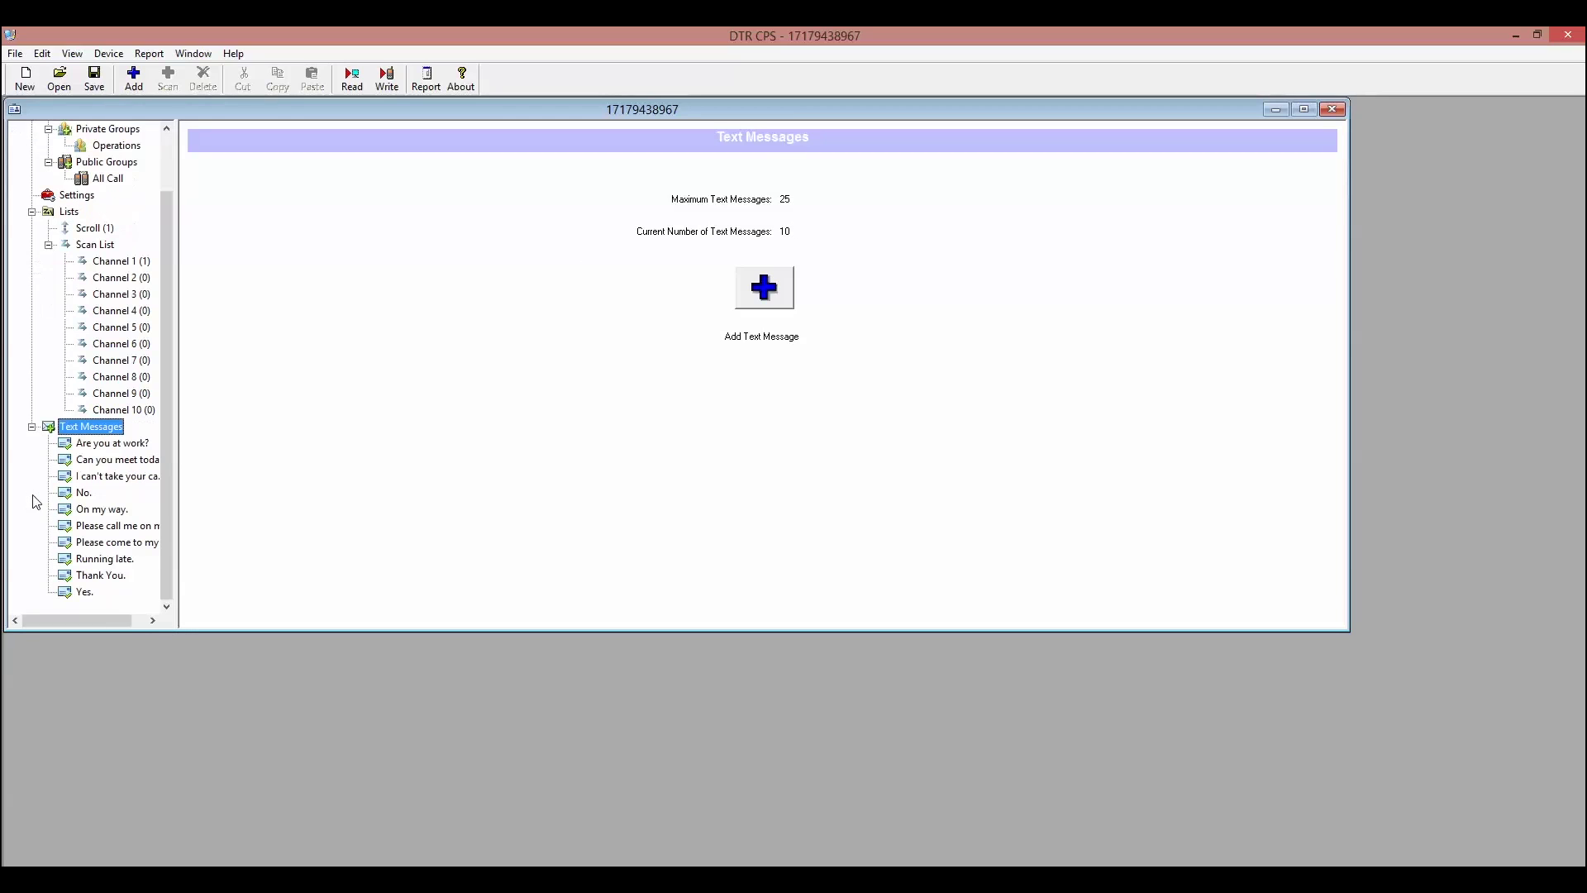
click(105, 447)
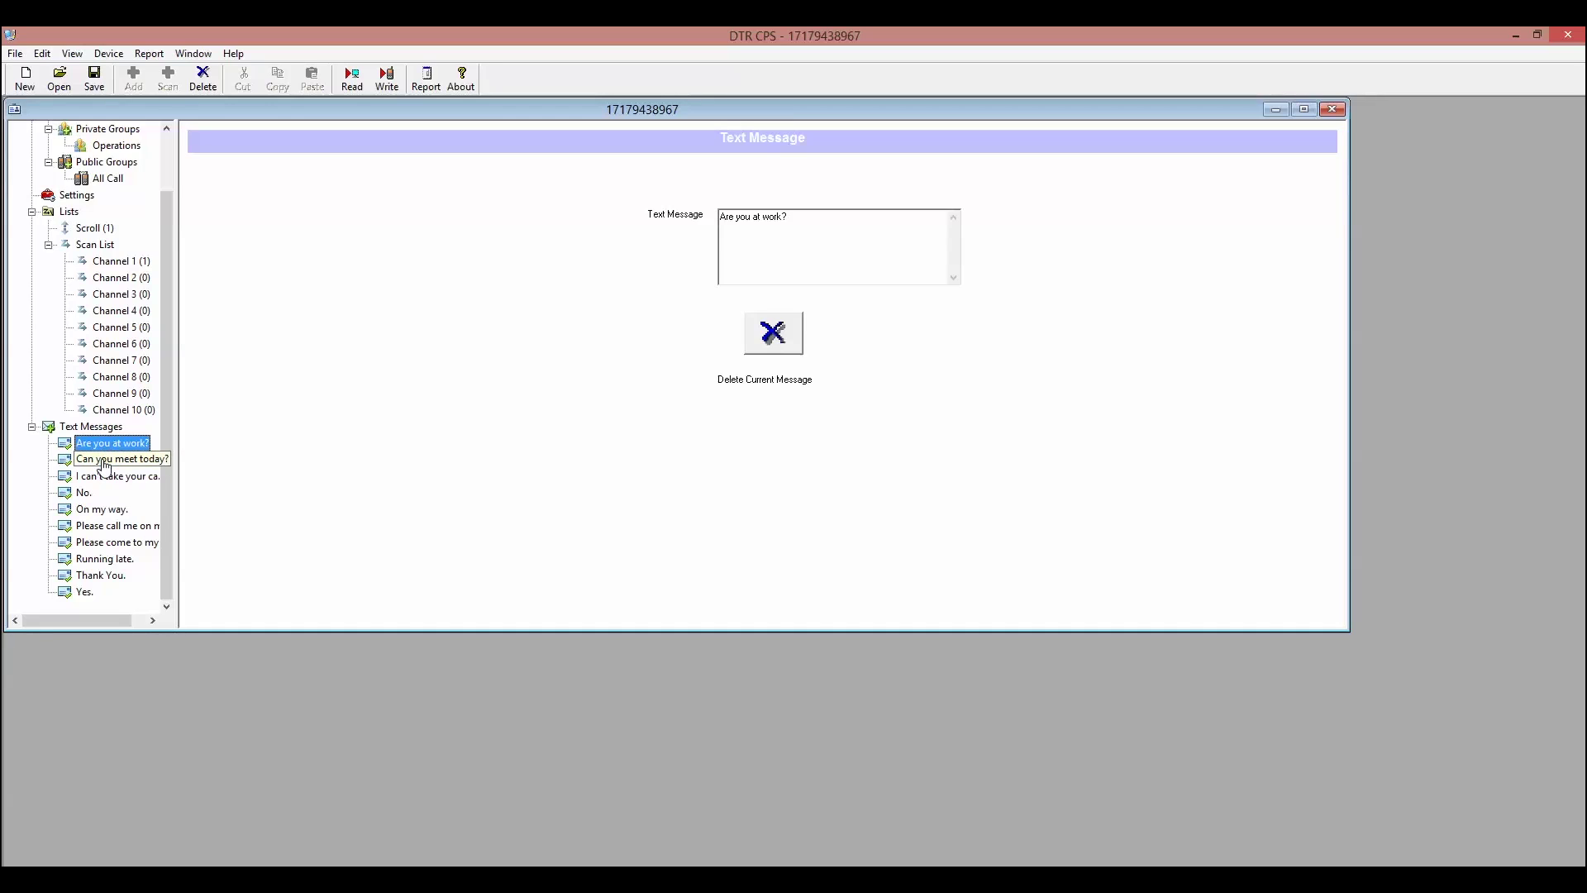
click(104, 461)
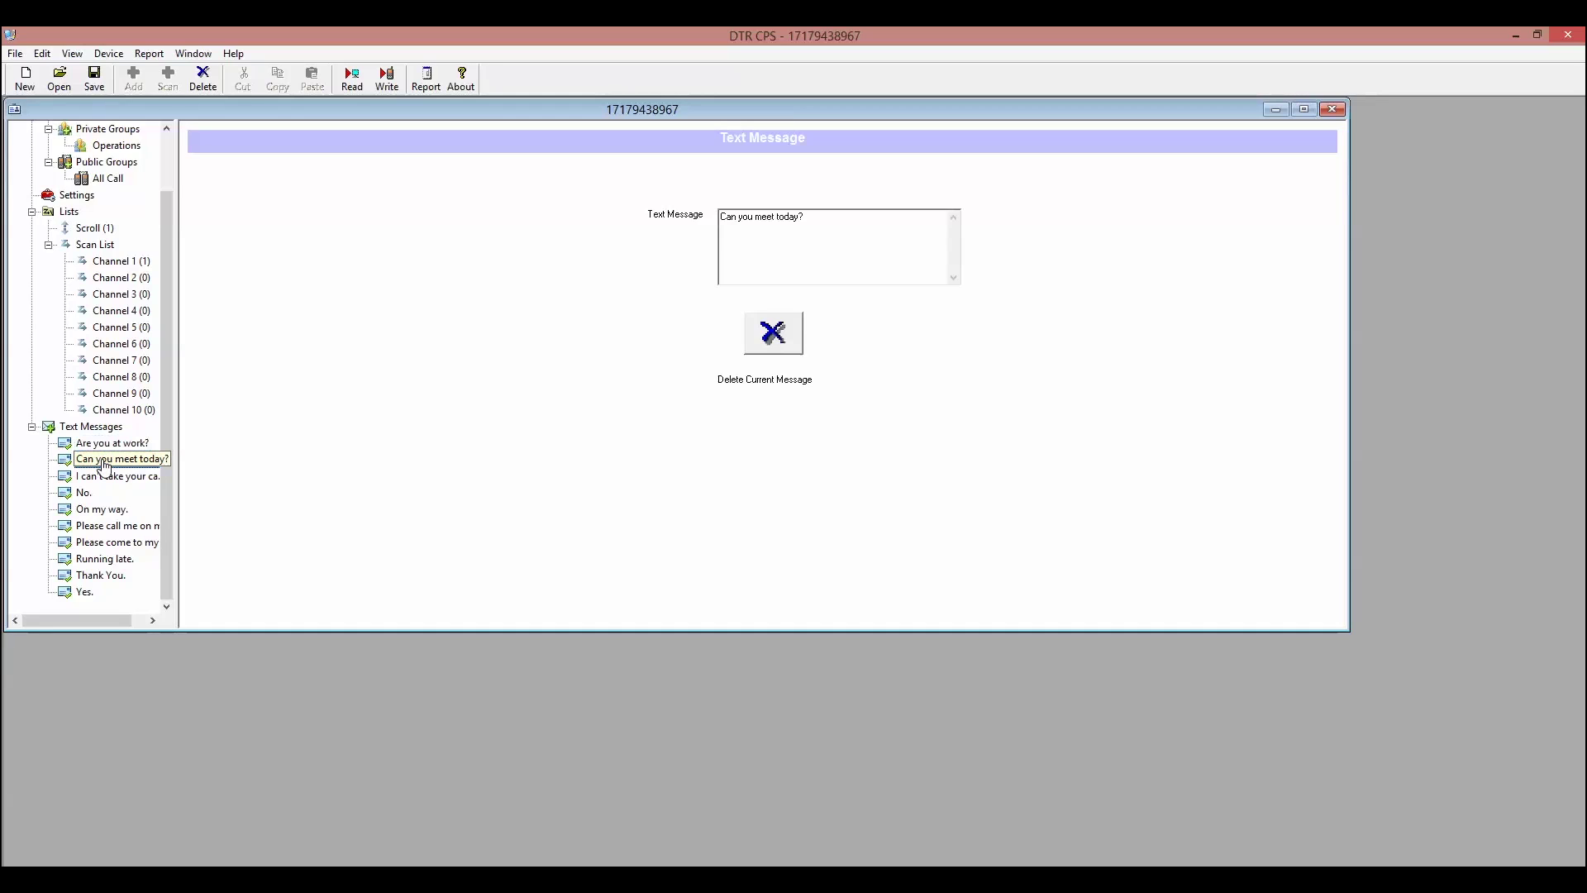
click(86, 592)
click(101, 579)
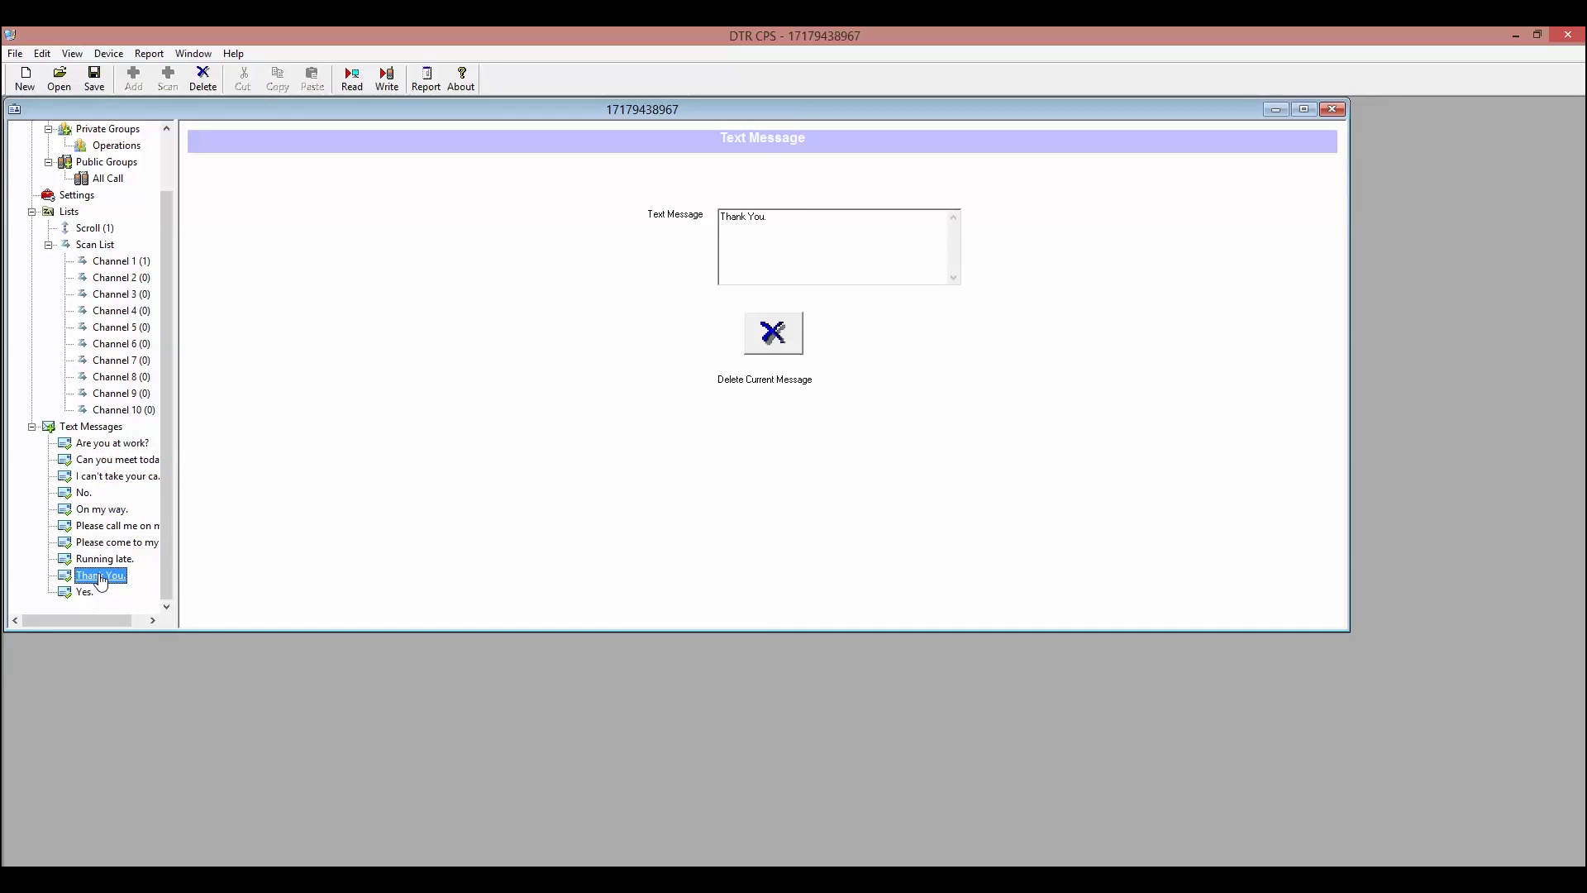
click(93, 428)
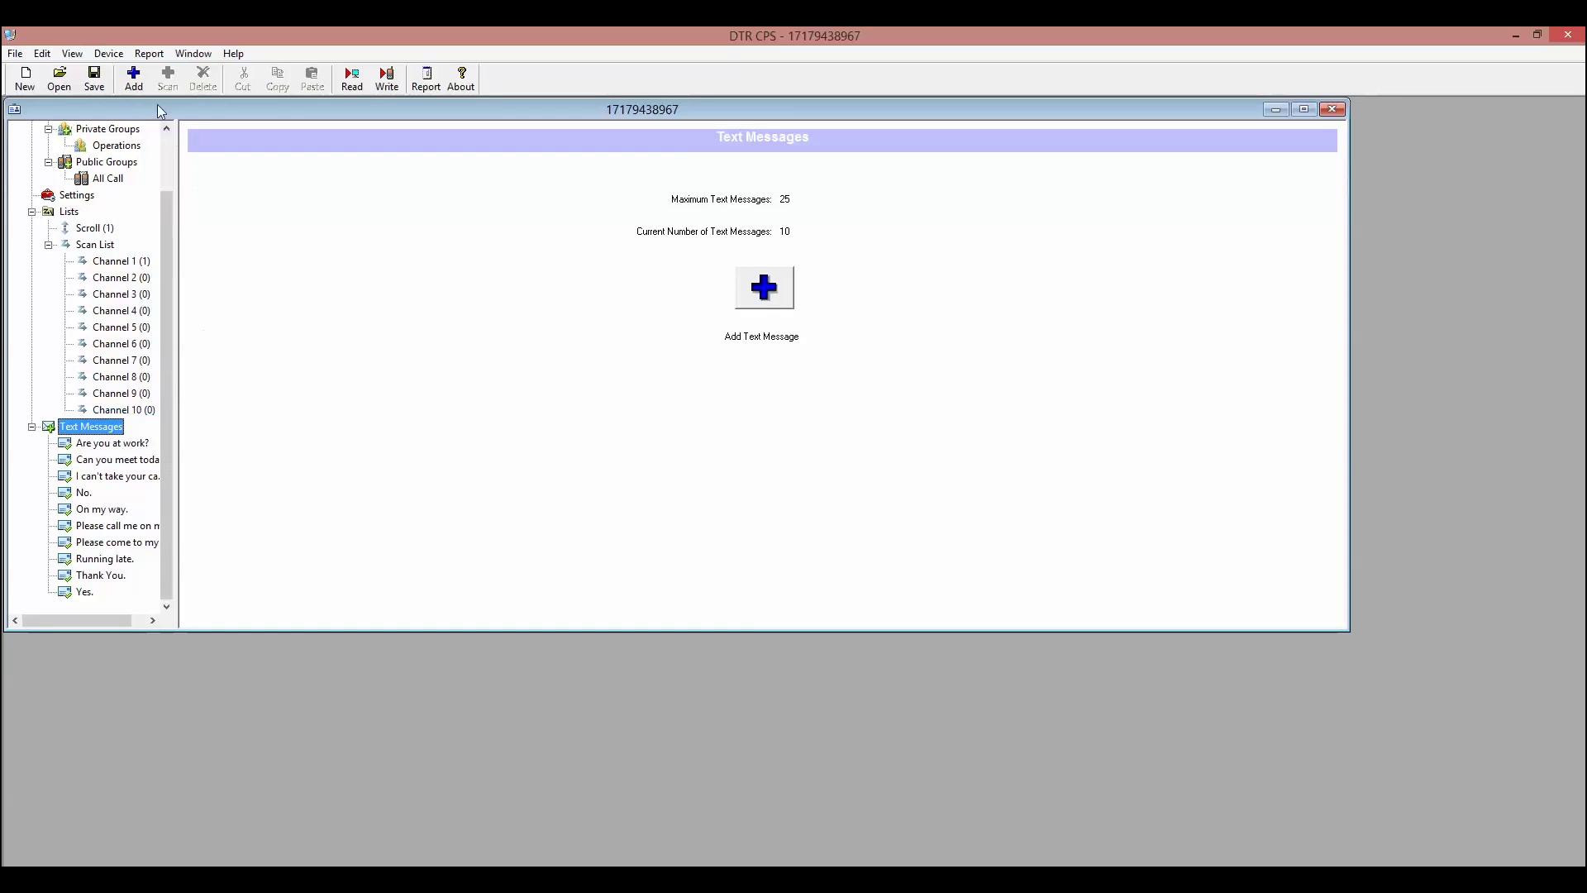
- Add a new text message reading 'Job Completed'
click(135, 79)
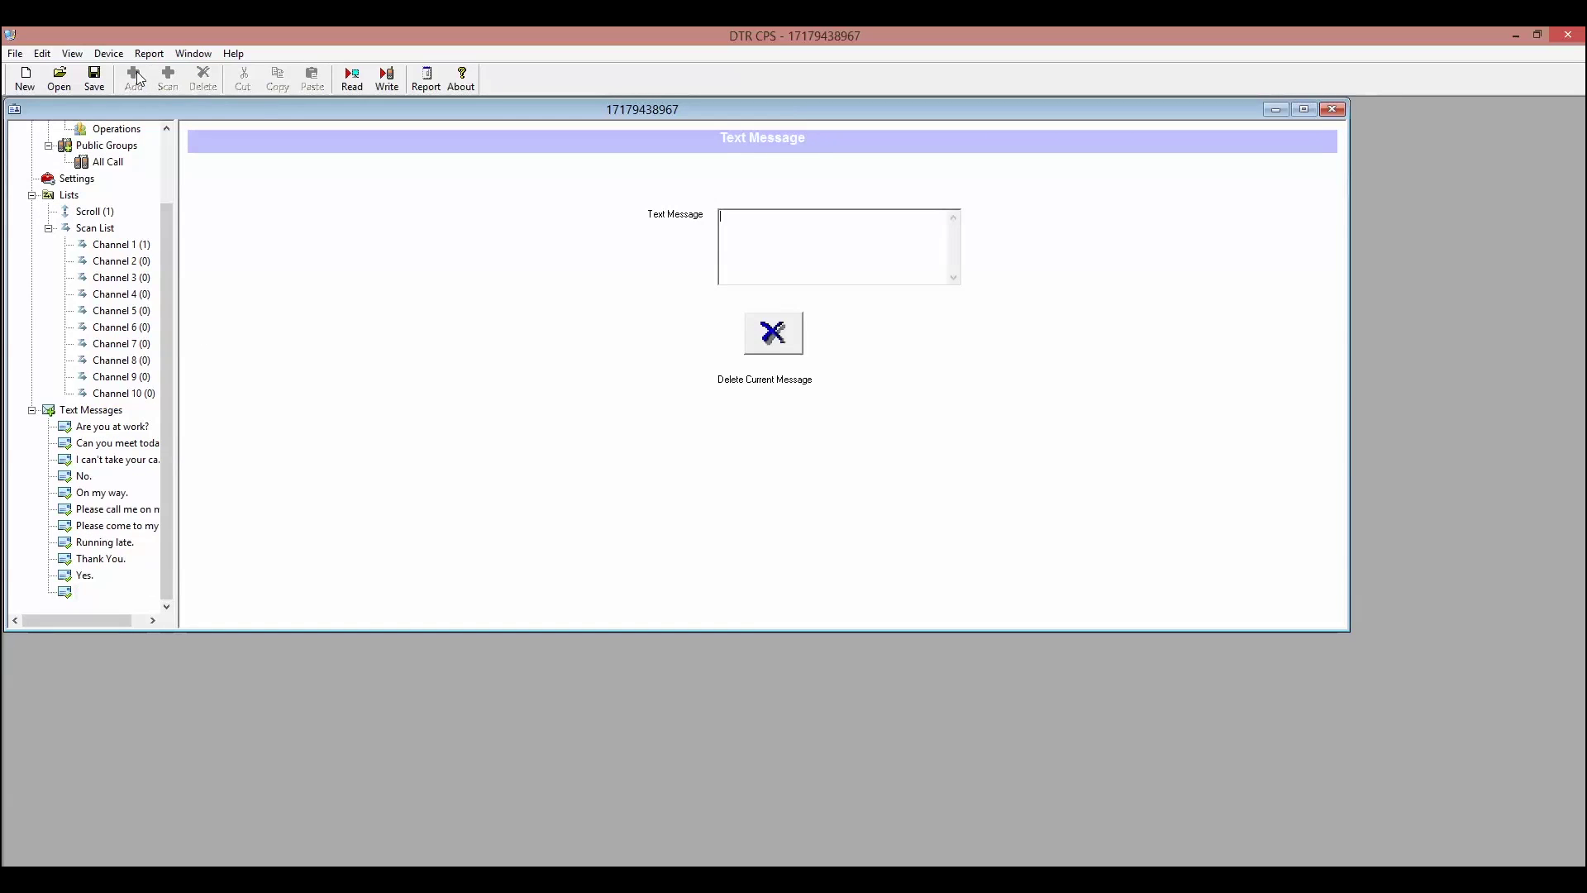
text(Job Completed)
click(99, 560)
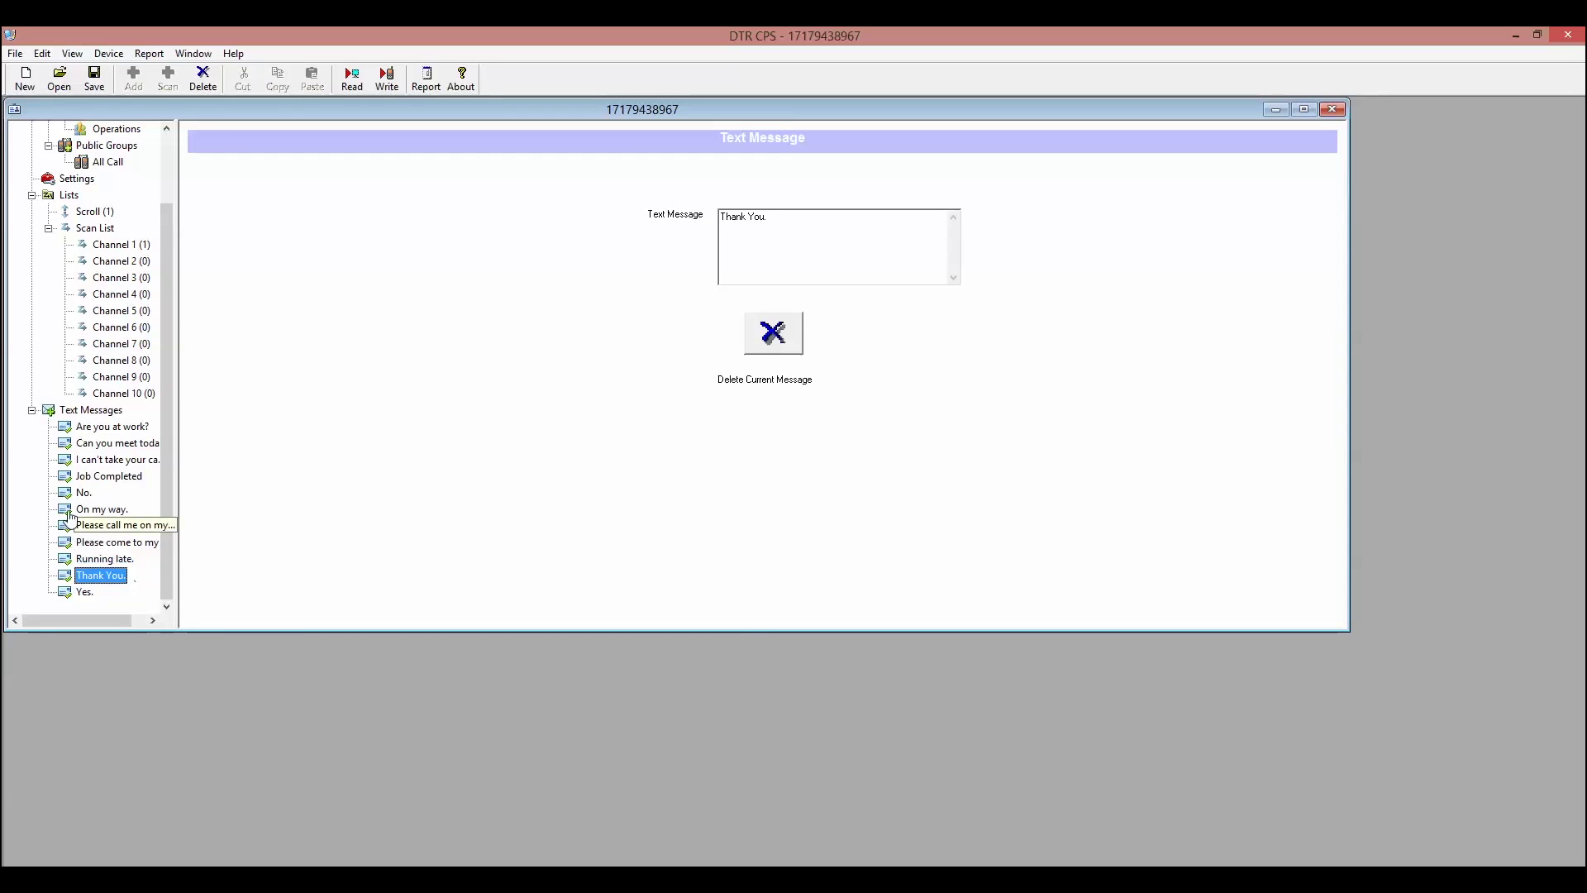
click(87, 479)
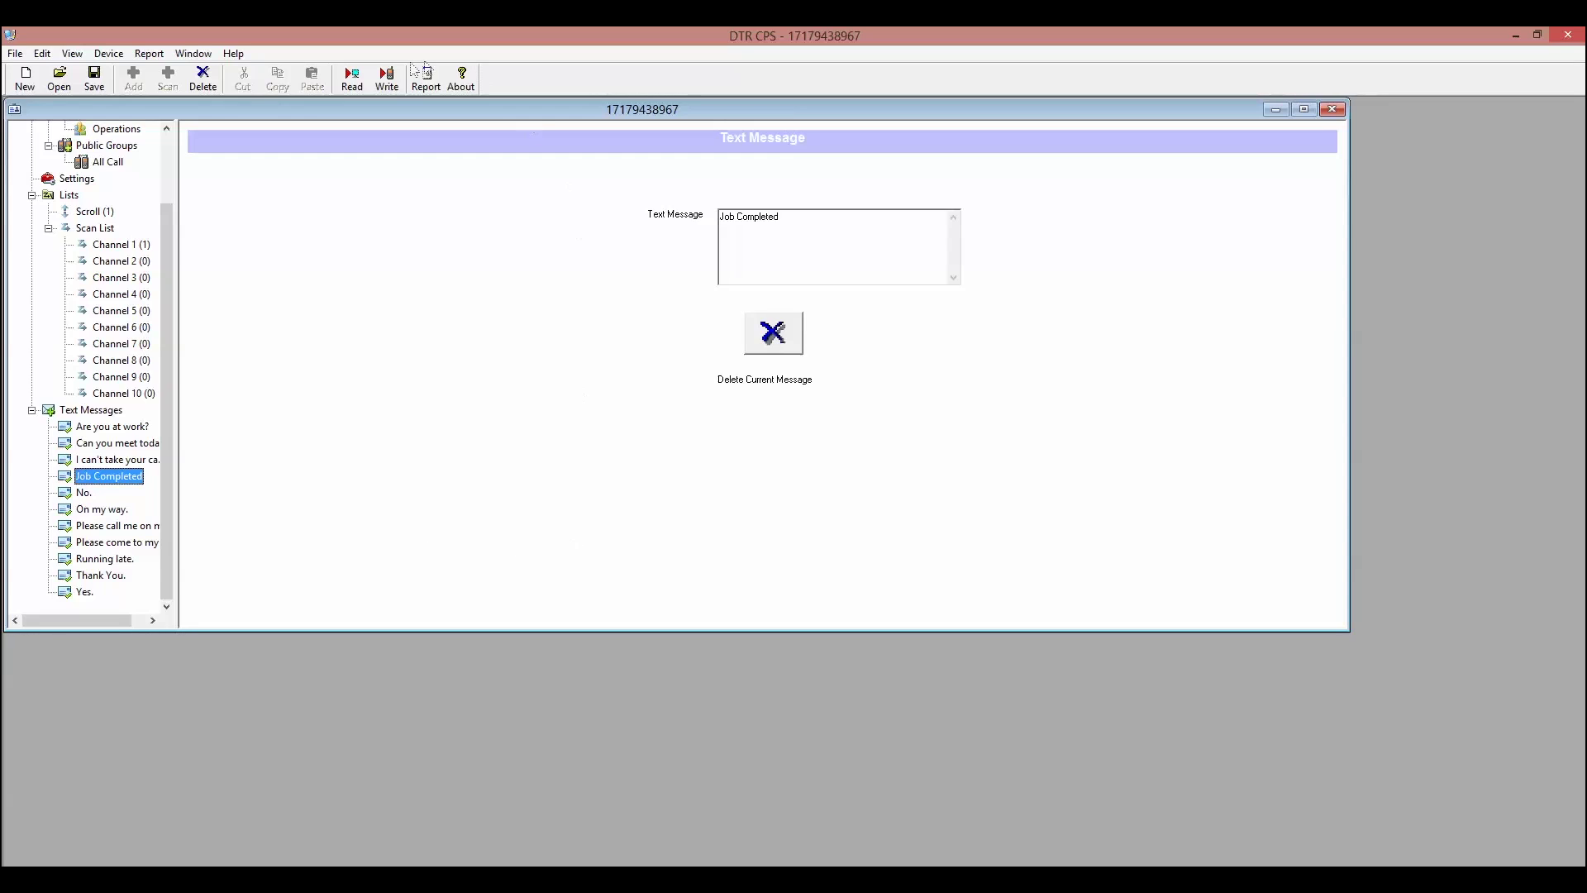
- Write the codeplug to the radio, then open the saved .dtr file from the Programming folder
click(392, 89)
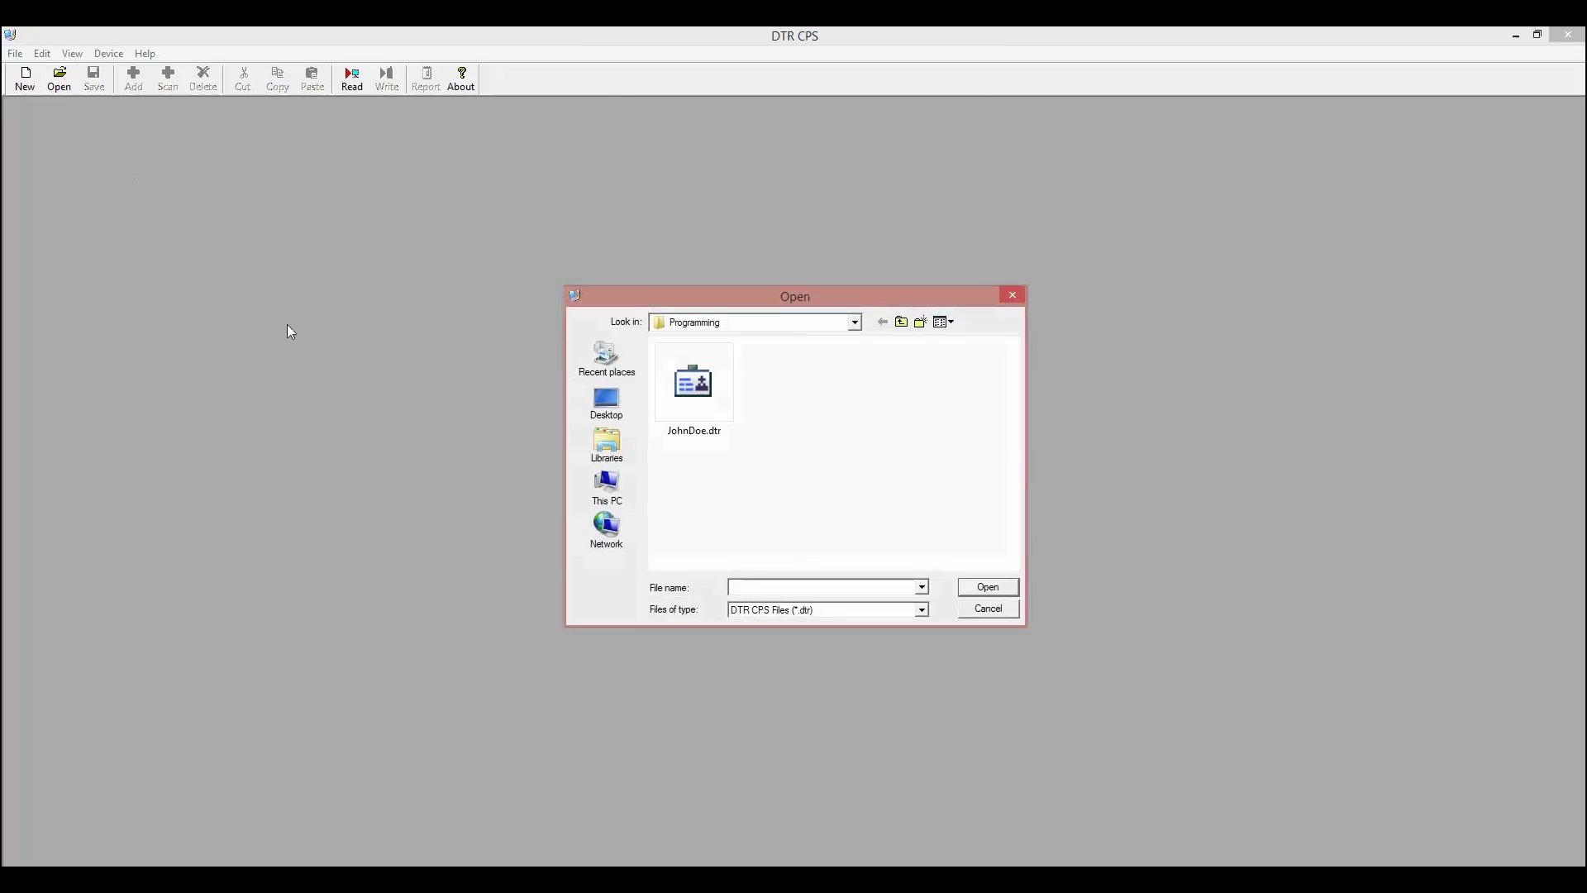
click(709, 406)
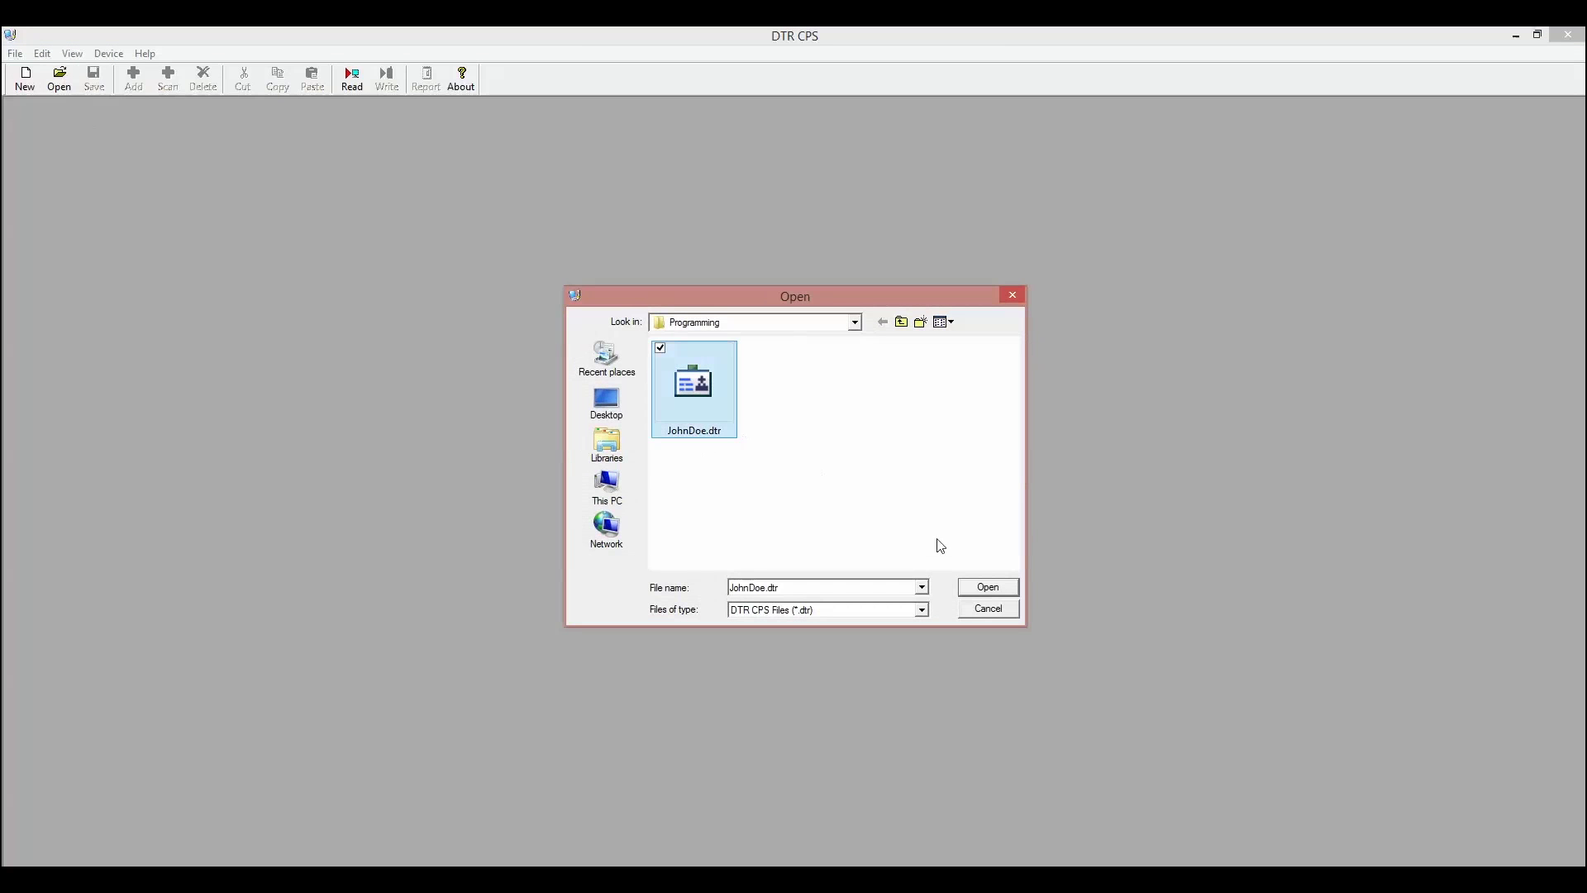
click(1005, 591)
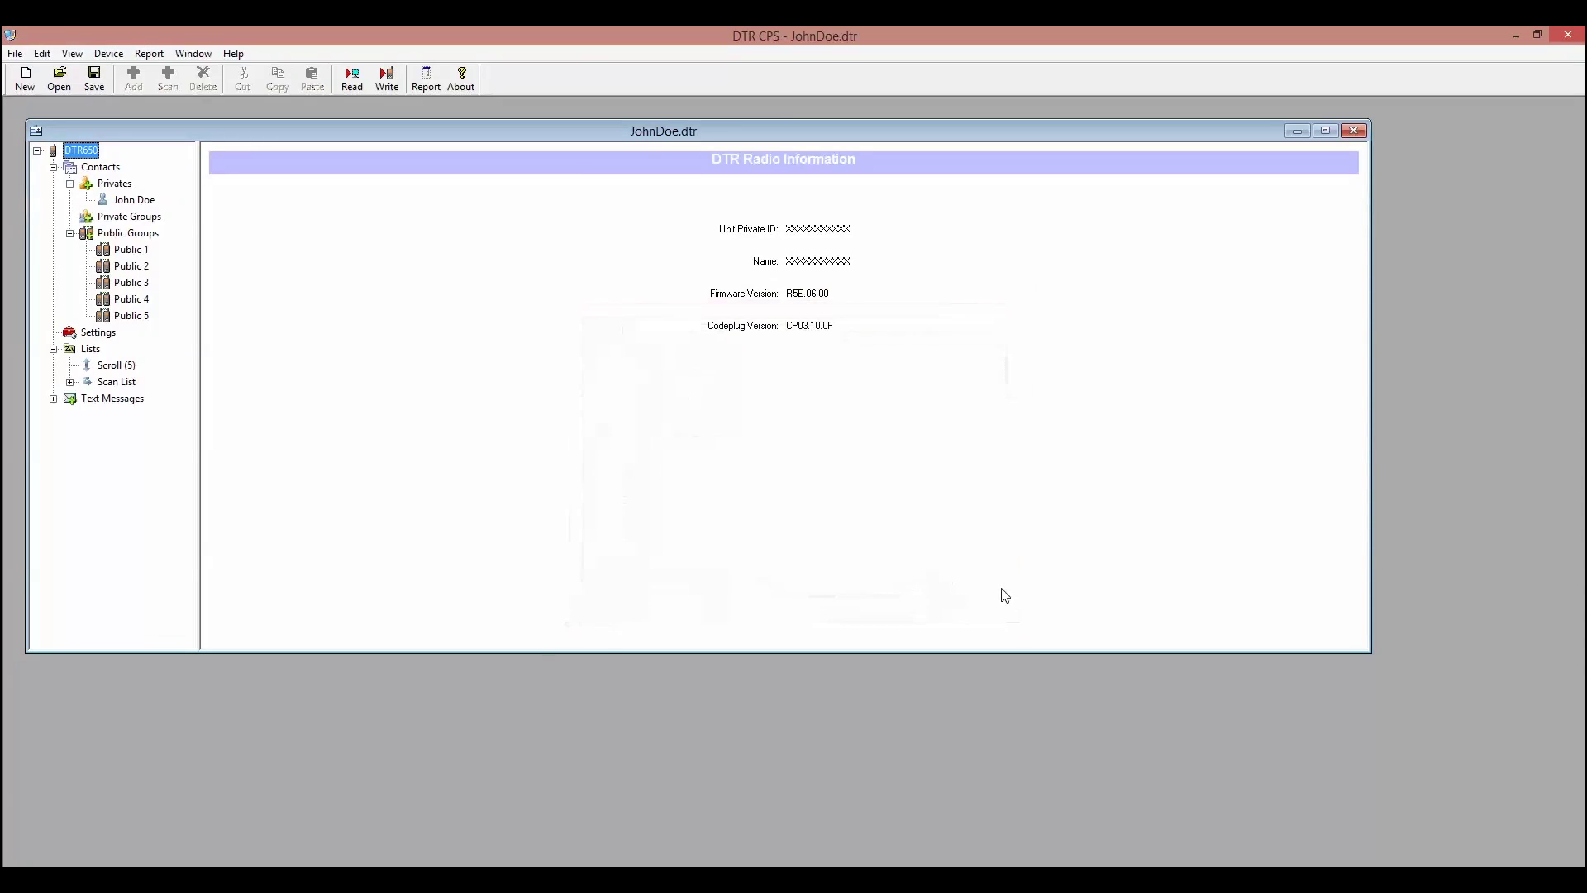
- Inspect the second codeplug's existing private contact name and radio ID
click(134, 201)
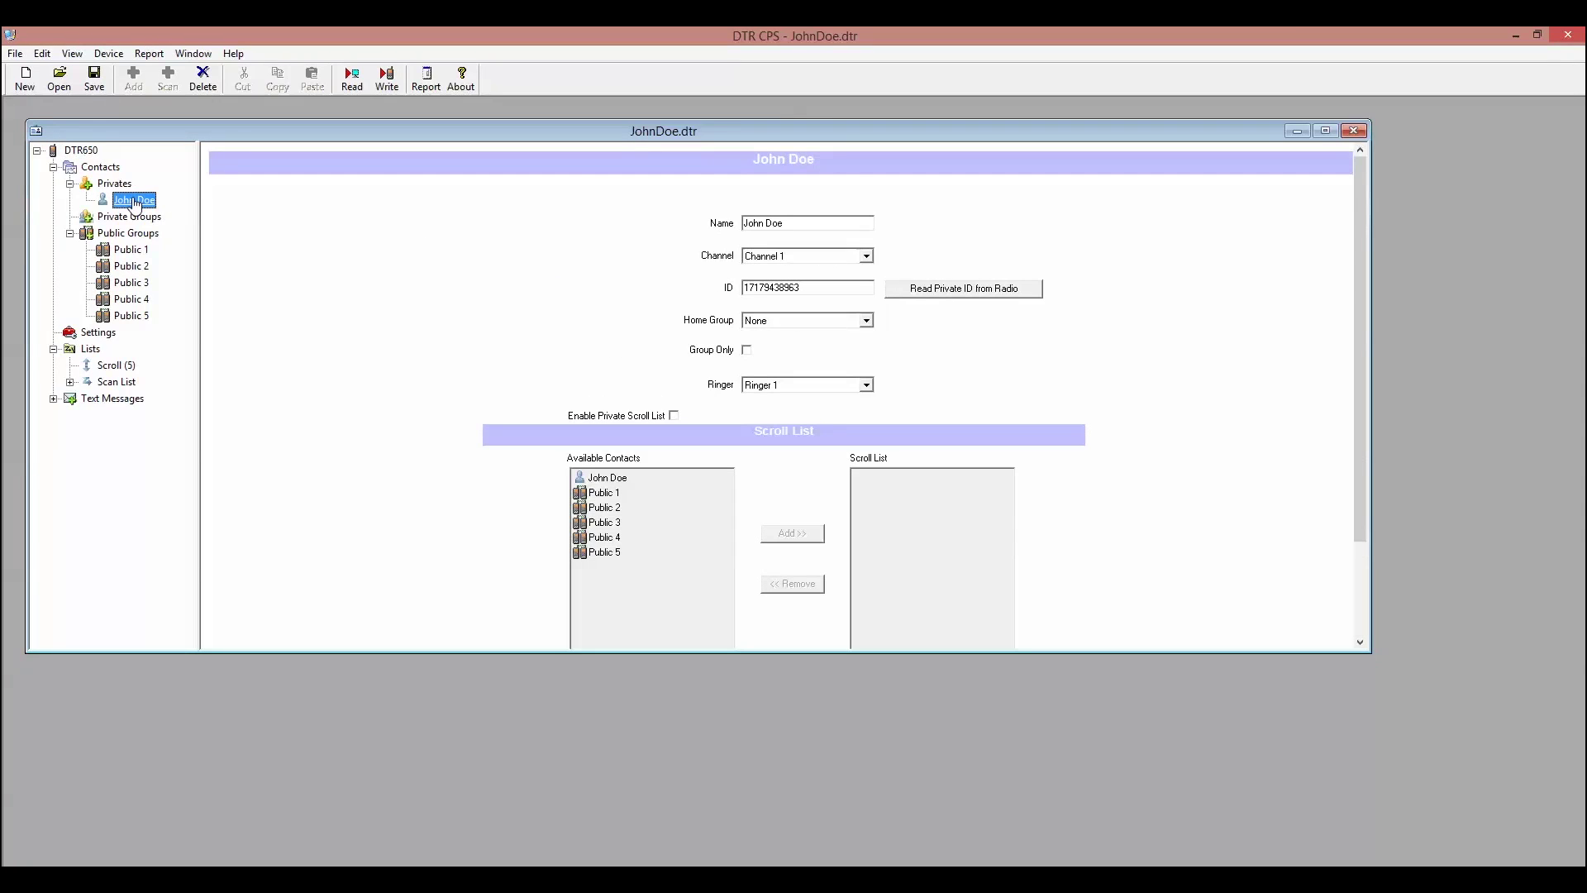
click(815, 287)
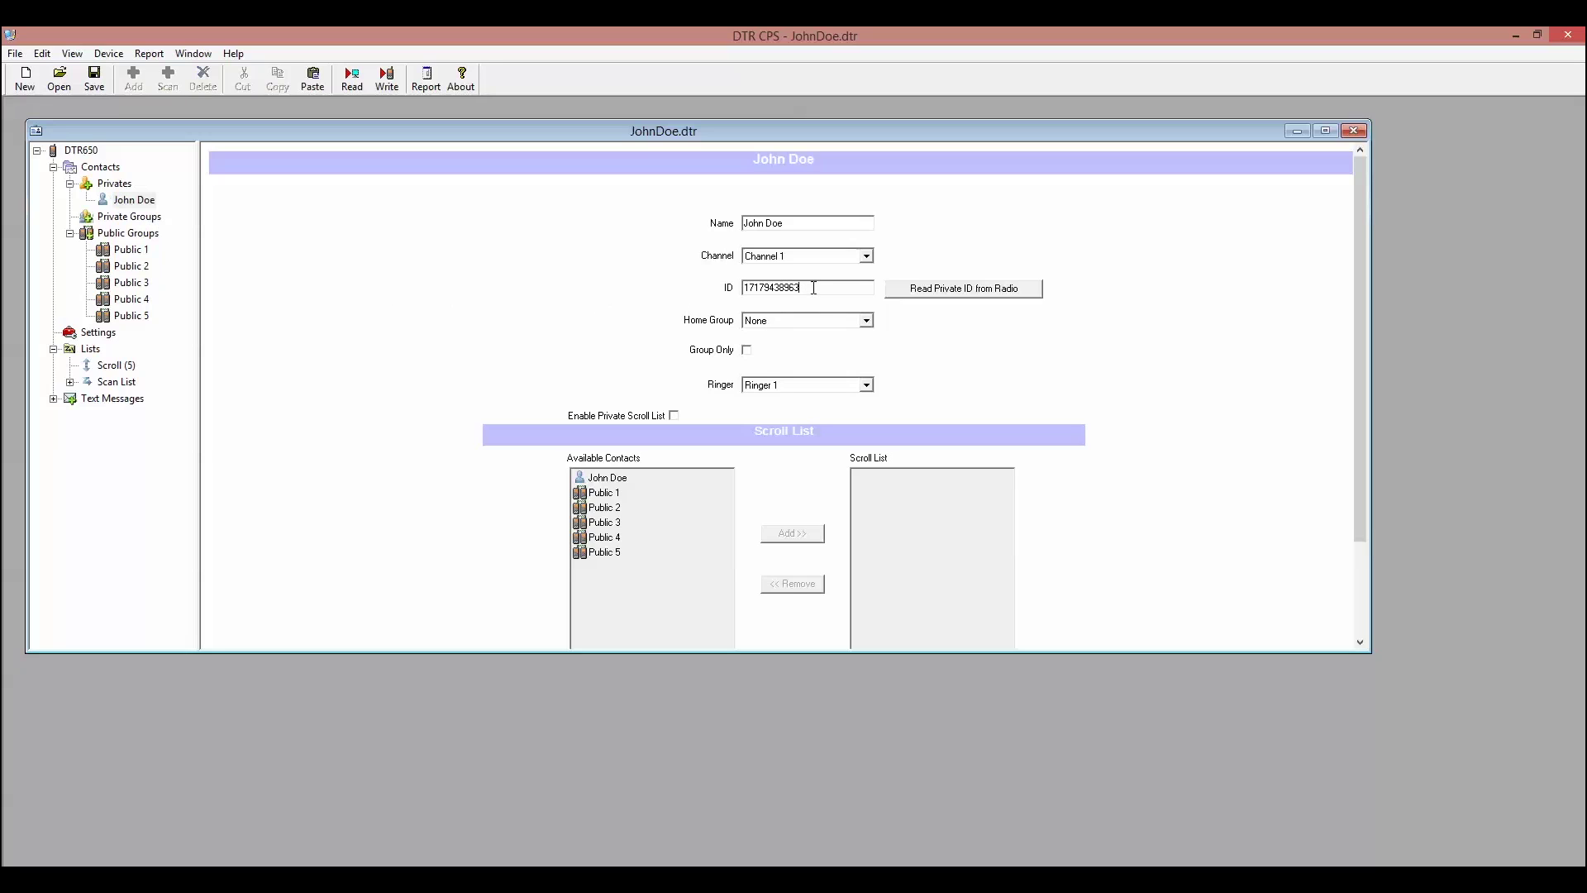
click(802, 223)
- Add a new private contact with the person's name and the pasted radio ID
click(115, 184)
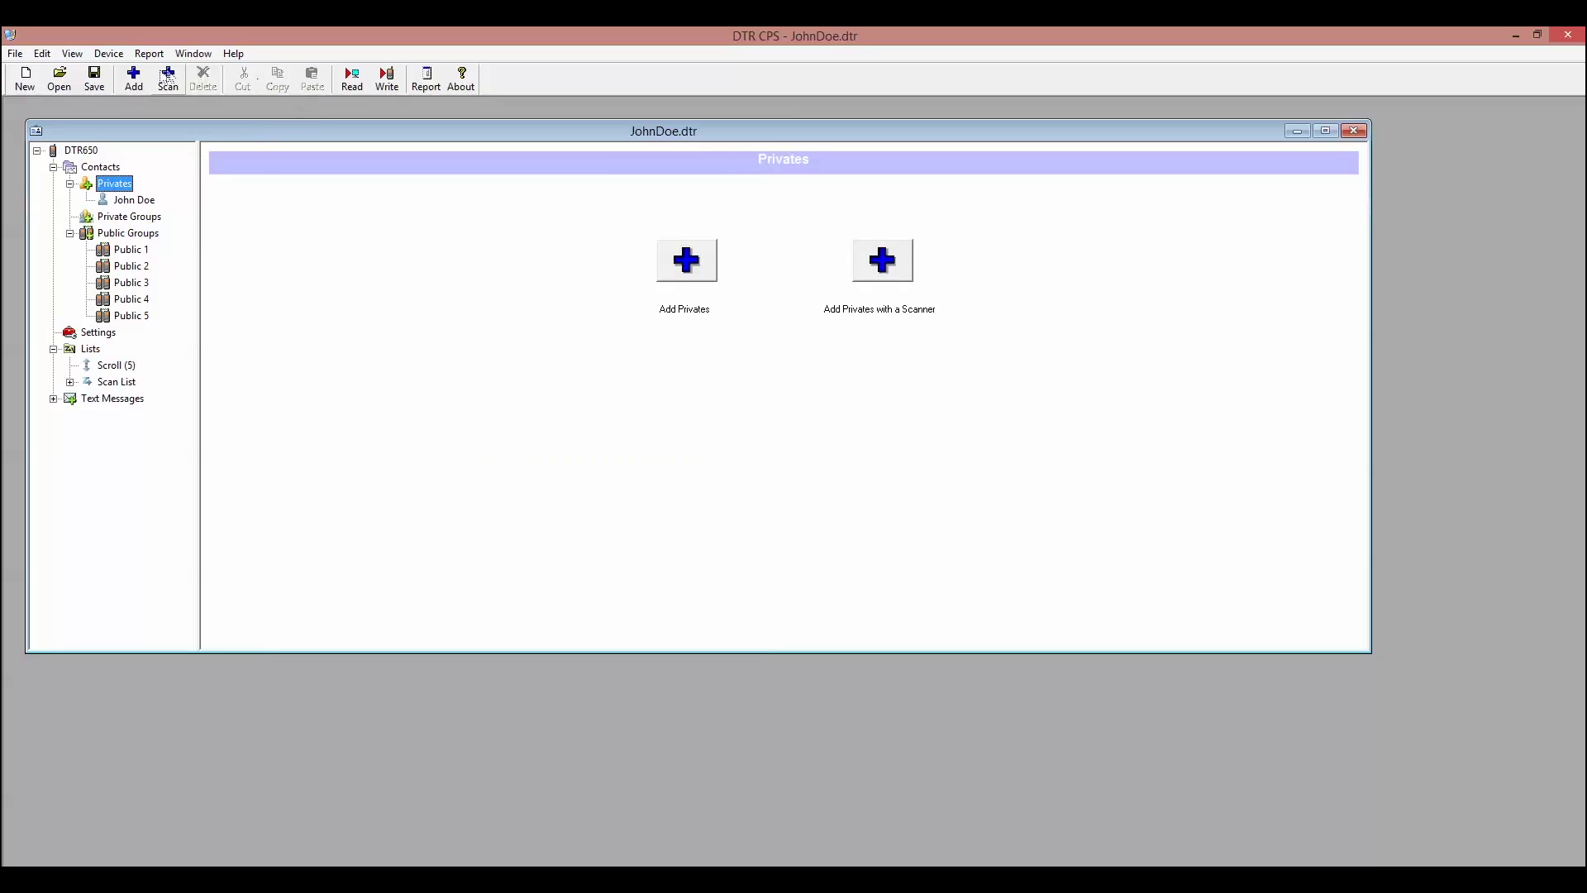
click(134, 79)
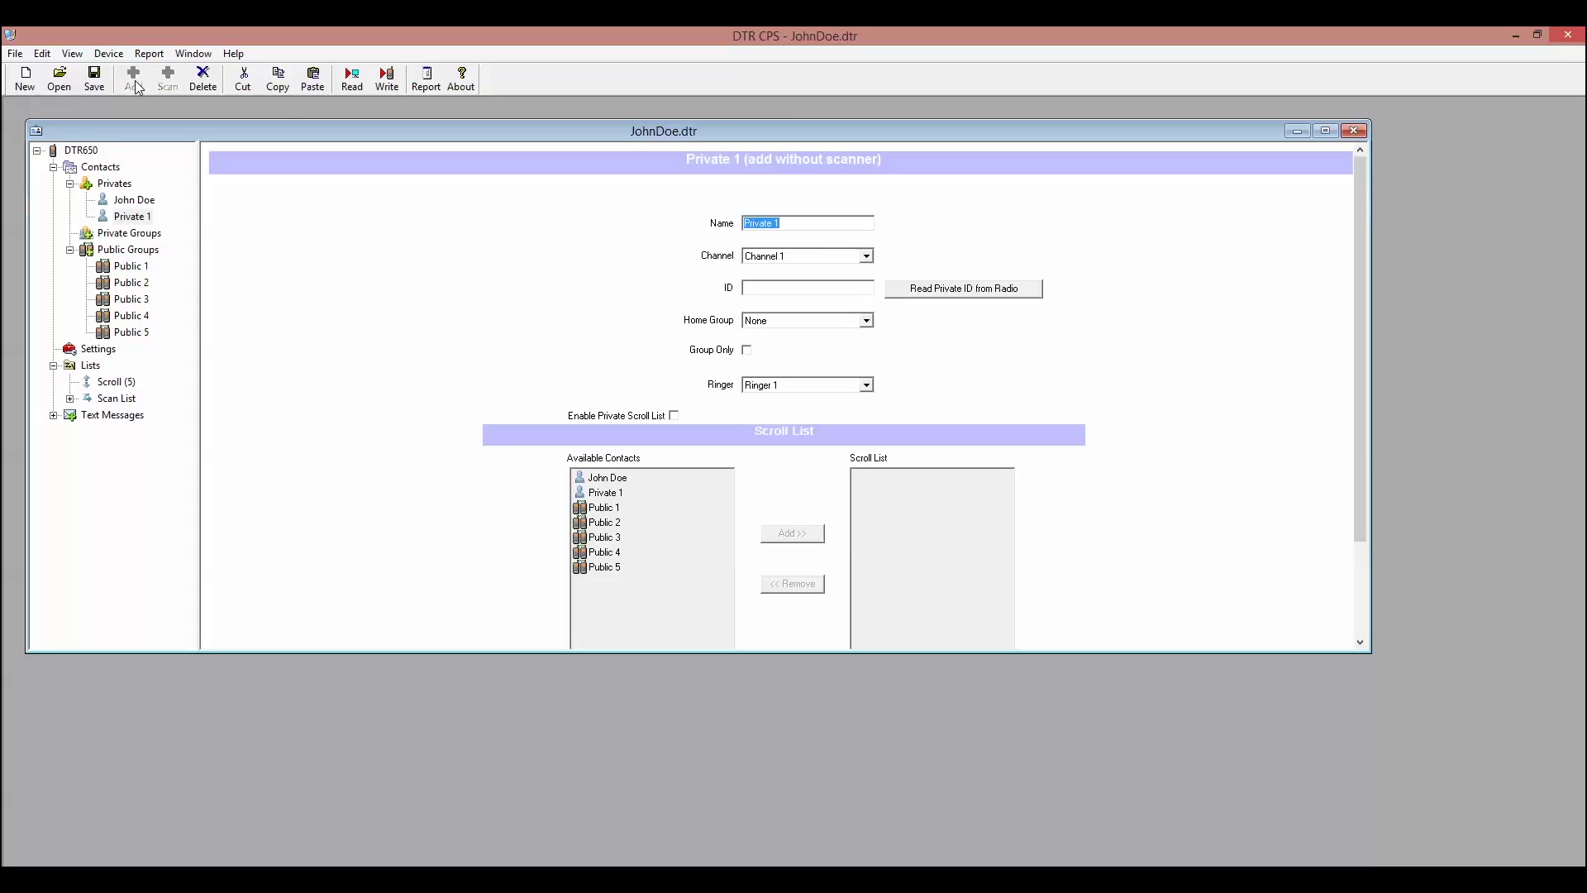
text(Jane Doe)
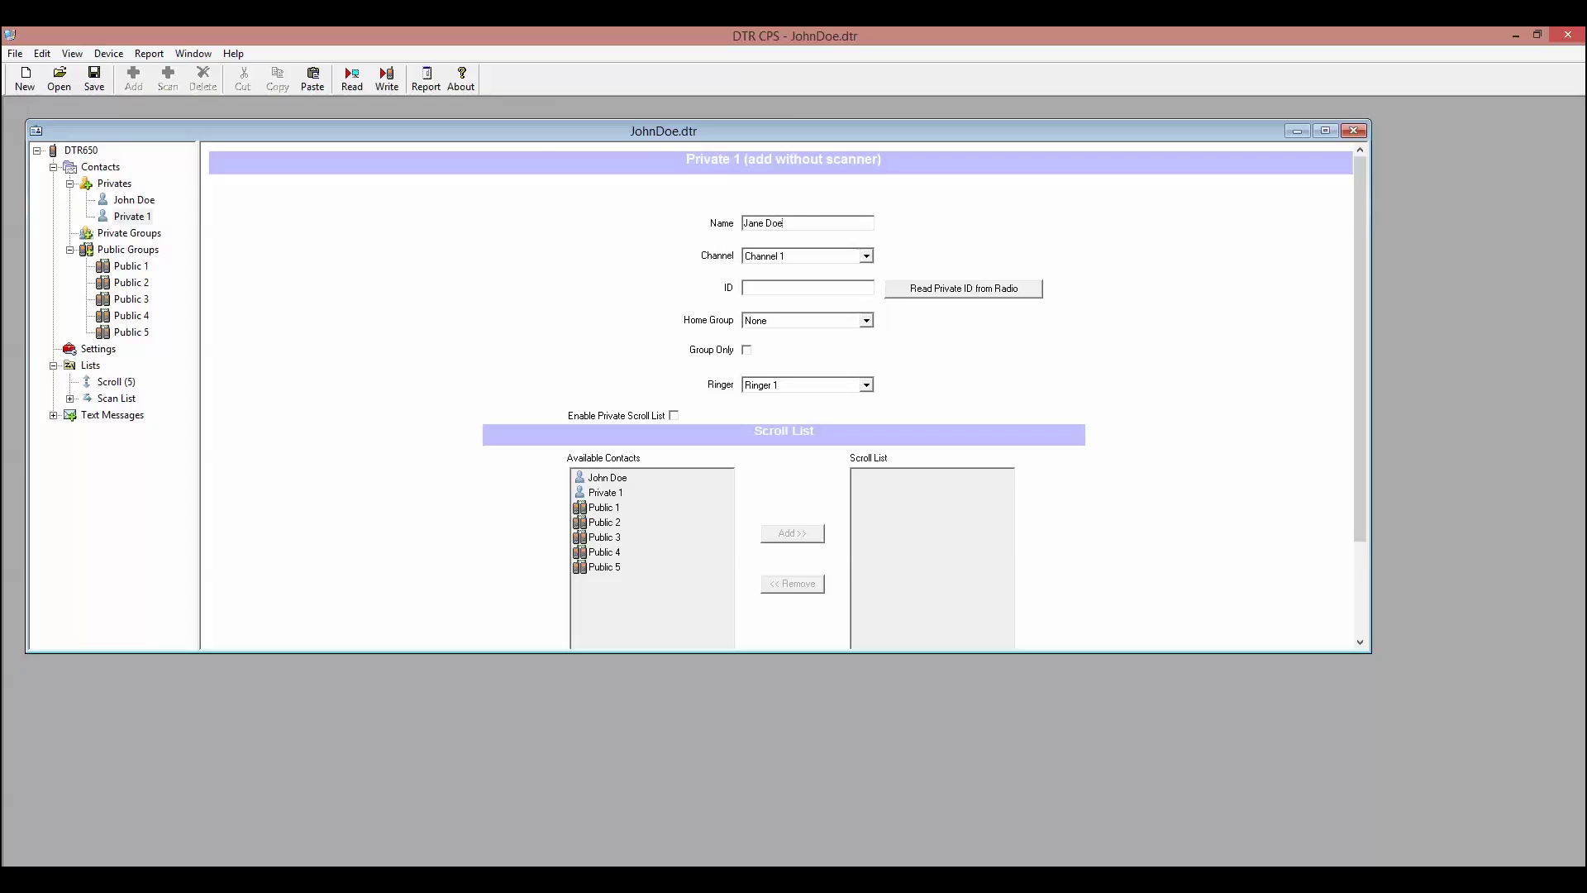
click(757, 286)
key(ctrl+v)
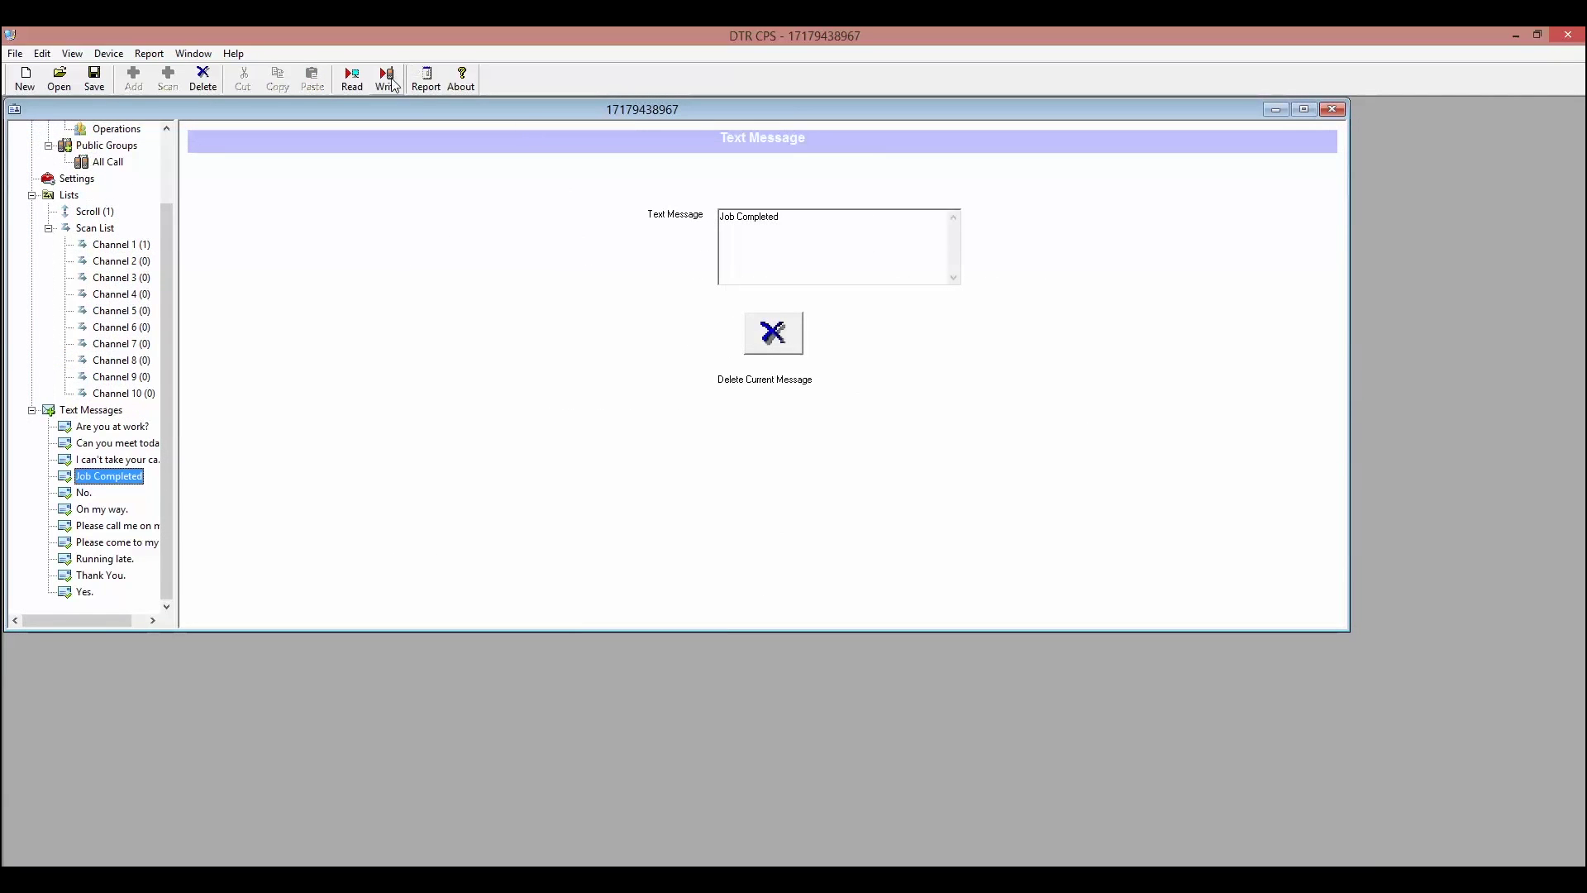
- Write the edited DTR650 codeplug, with the Job Completed message, to the radio
click(394, 87)
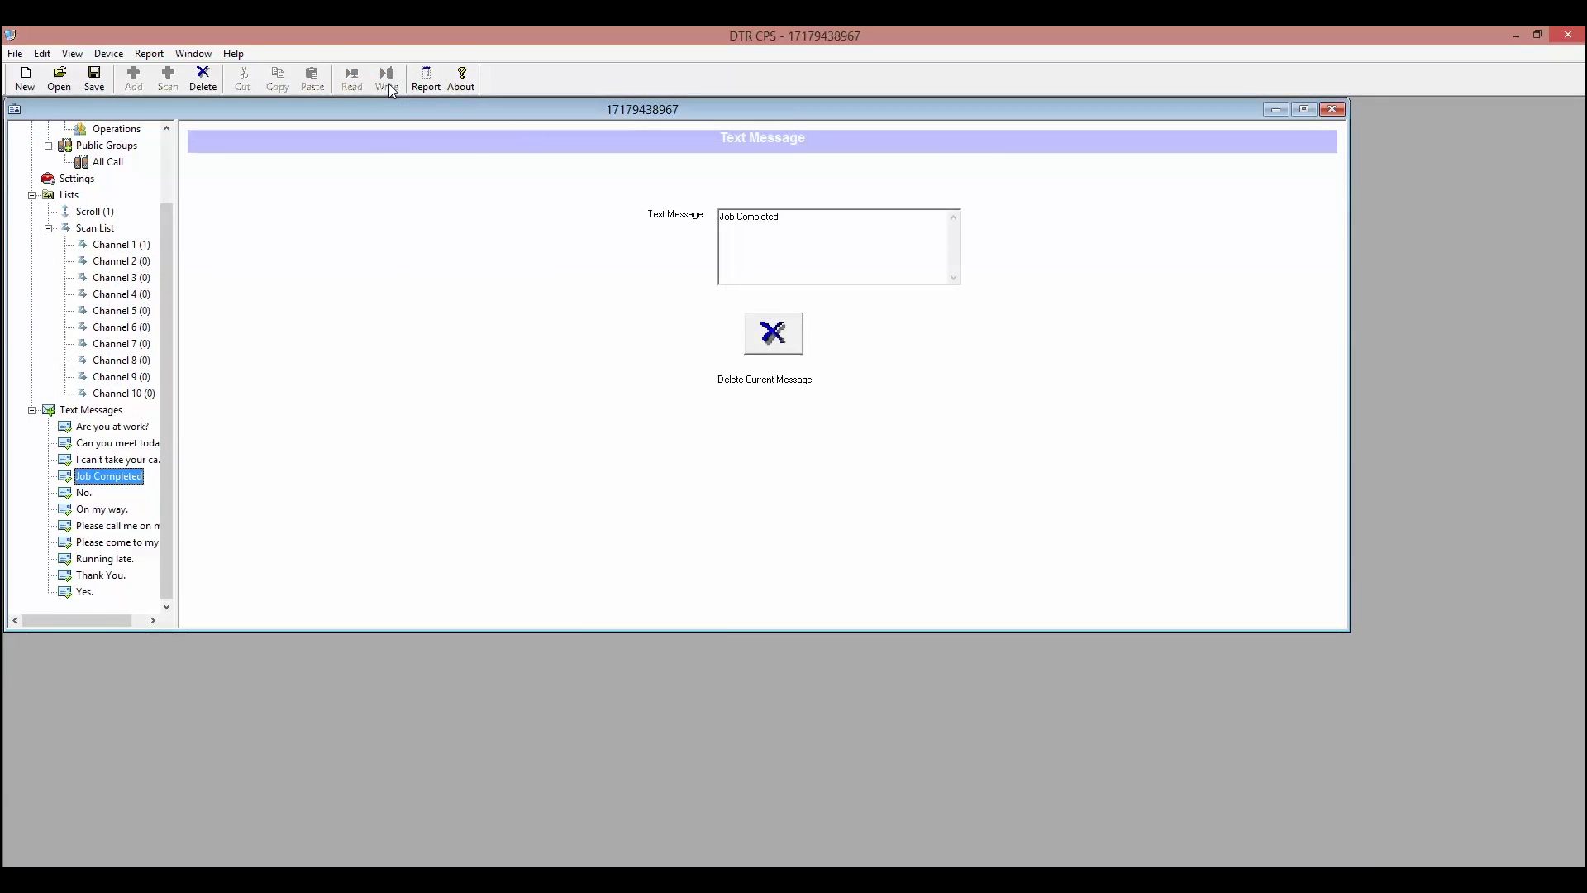